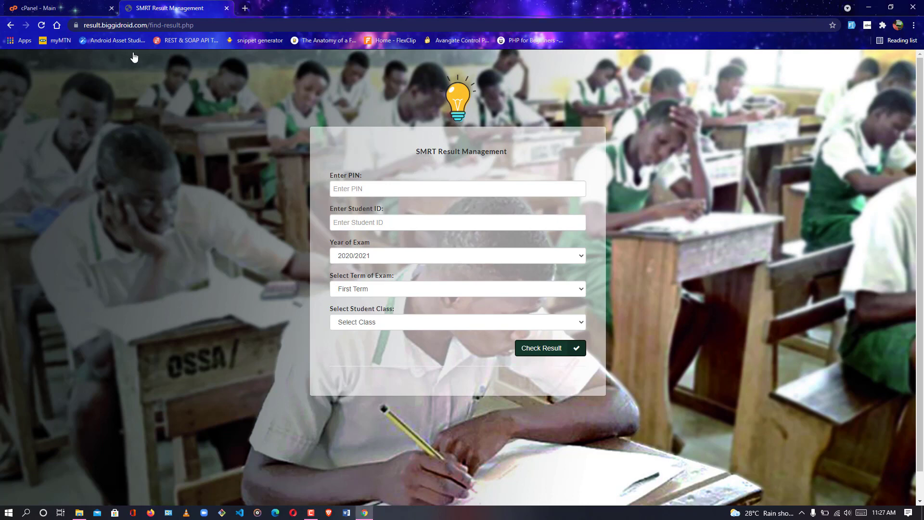
# - Switch to the cPanel dashboard and go to Subdomains under DOMAINS
pyautogui.click(46, 6)
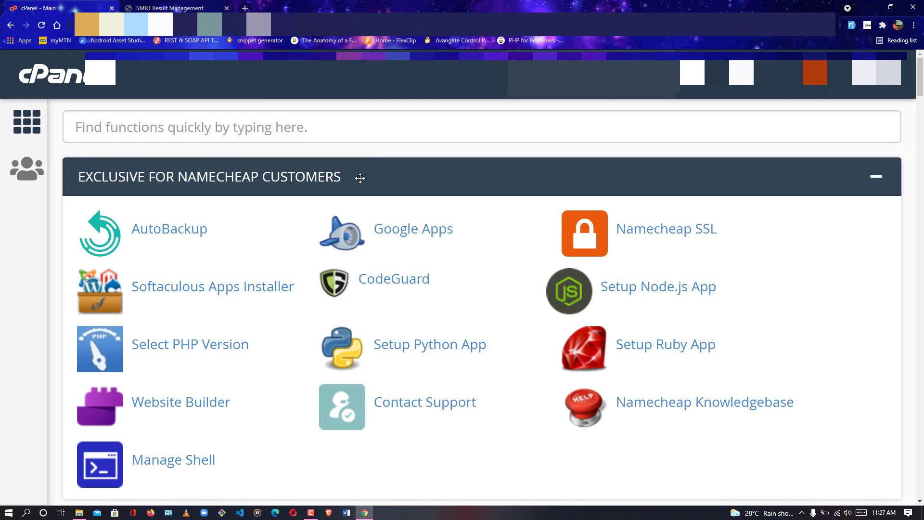
pyautogui.scroll(-10, 310, 208)
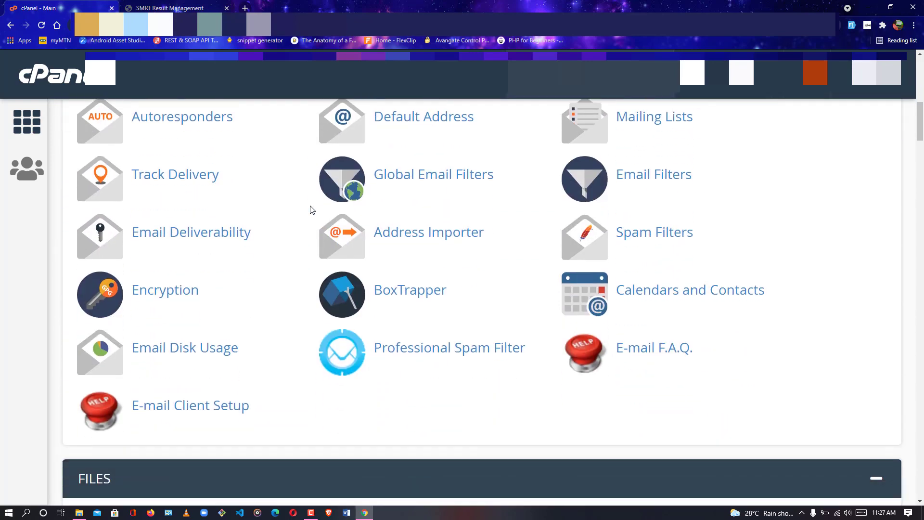
pyautogui.scroll(-11, 311, 210)
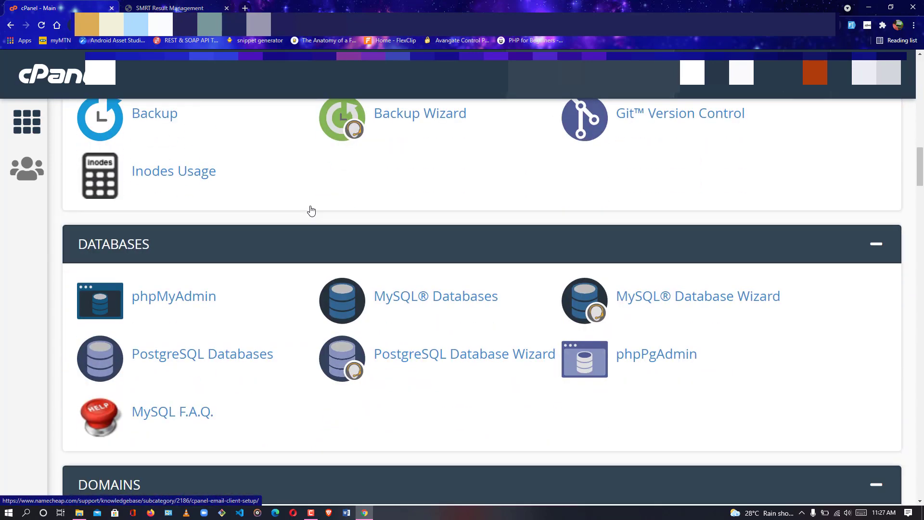
pyautogui.scroll(-7, 311, 210)
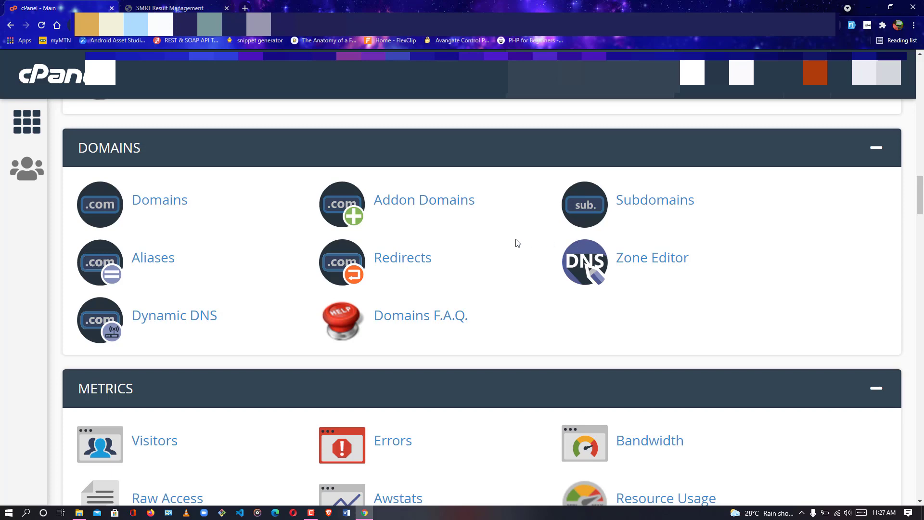
pyautogui.click(656, 203)
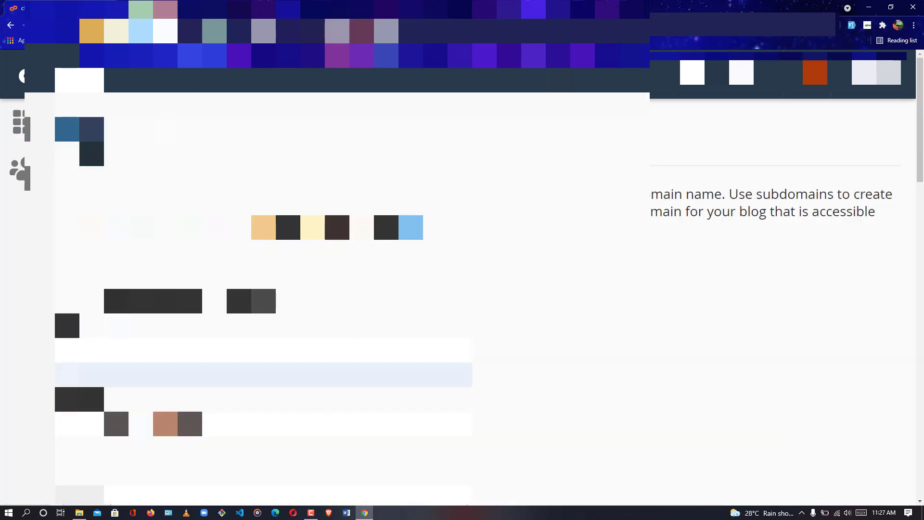
# - Create subdomain 'test' on biggidroid.com, with document root test.biggidroid.com
pyautogui.scroll(-2, 263, 289)
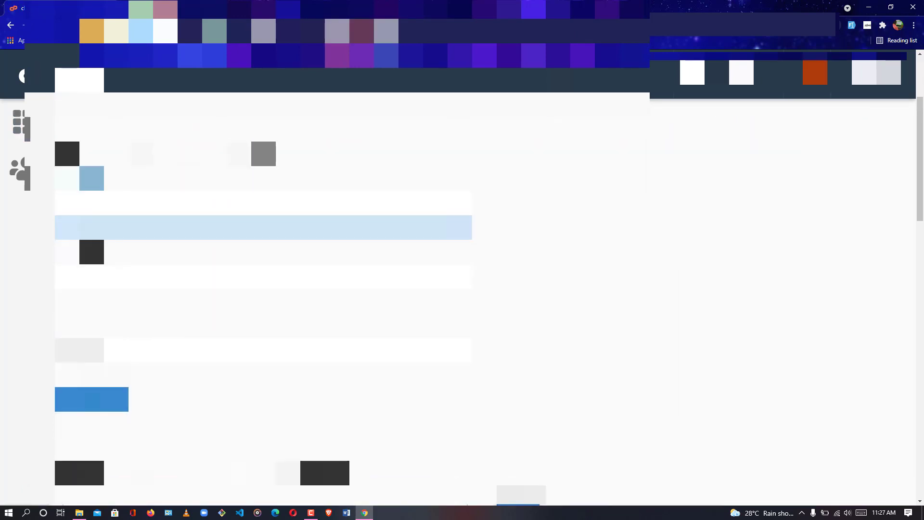
pyautogui.click(263, 227)
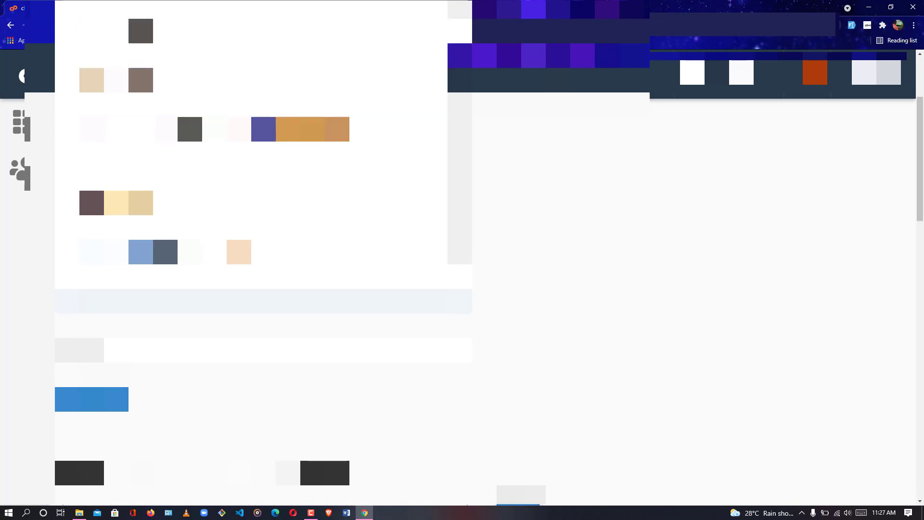
pyautogui.click(263, 129)
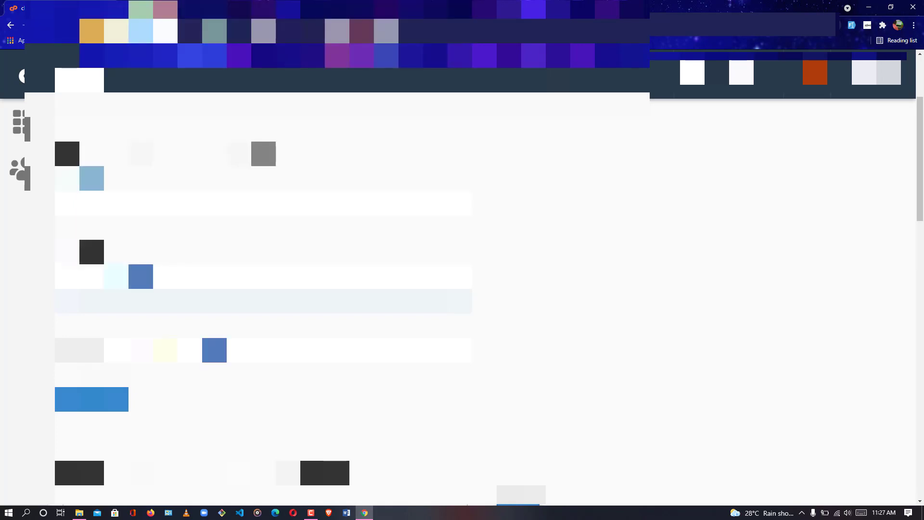
pyautogui.click(126, 208)
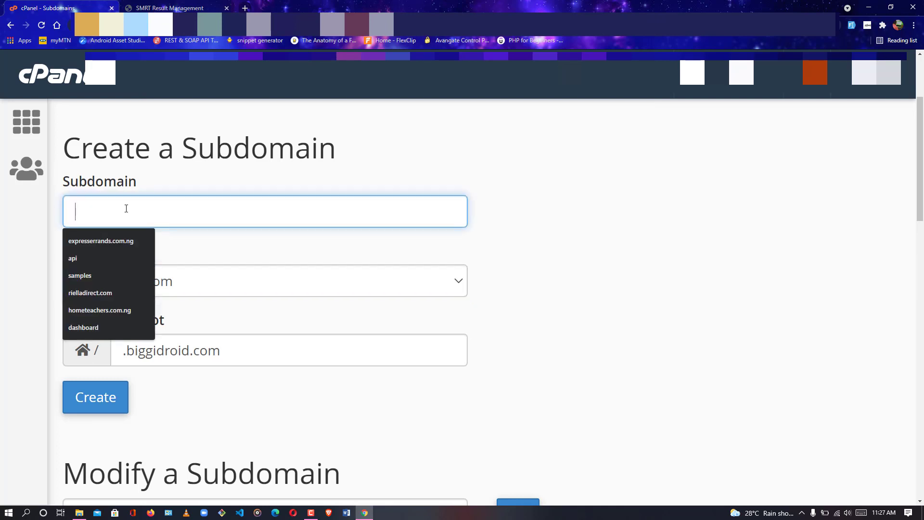
pyautogui.write('tres')
pyautogui.press('BackSpace')
pyautogui.press('BackSpace')
pyautogui.press('BackSpace')
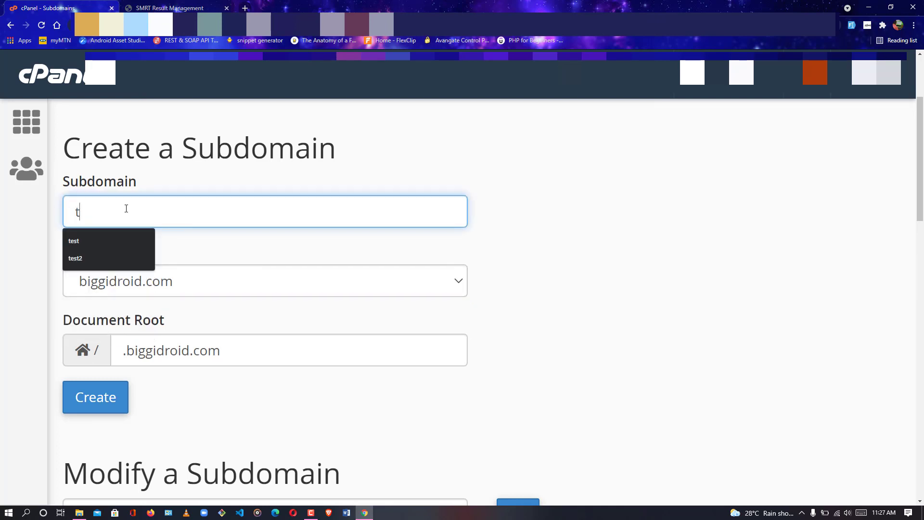
pyautogui.click(119, 238)
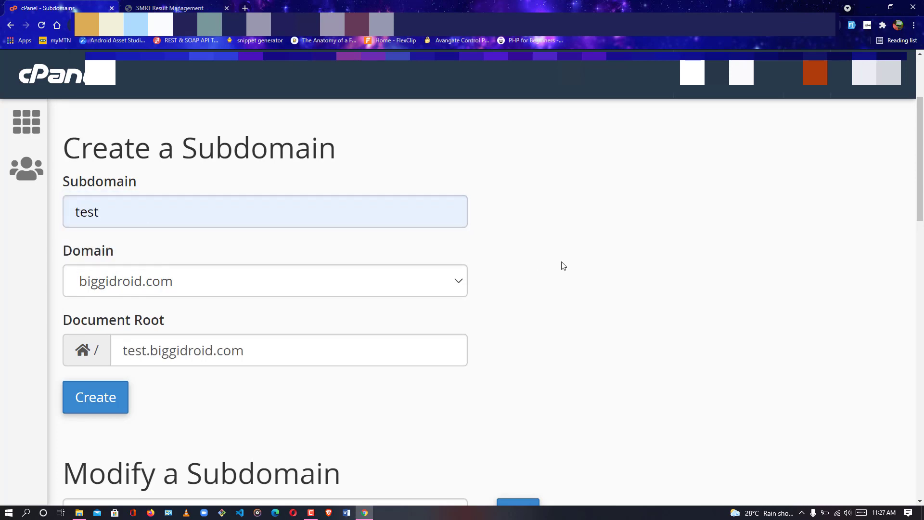
pyautogui.scroll(-1, 392, 316)
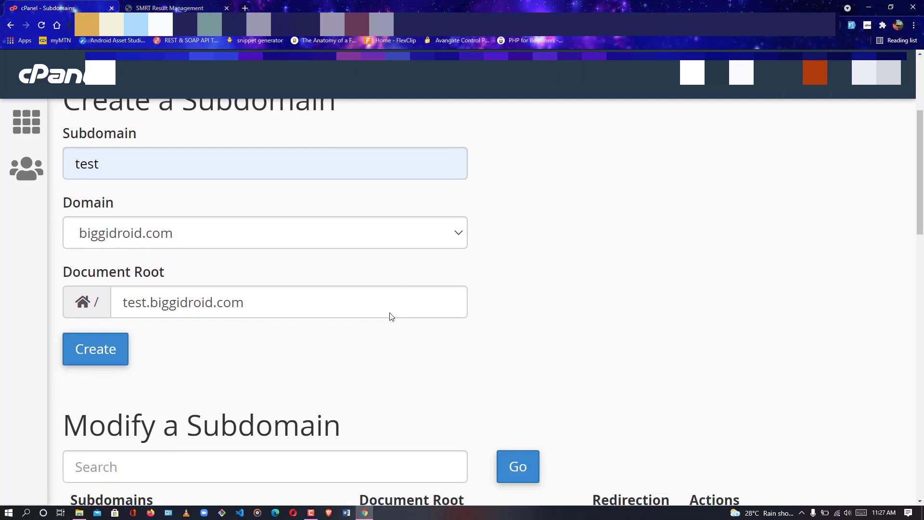
pyautogui.click(111, 359)
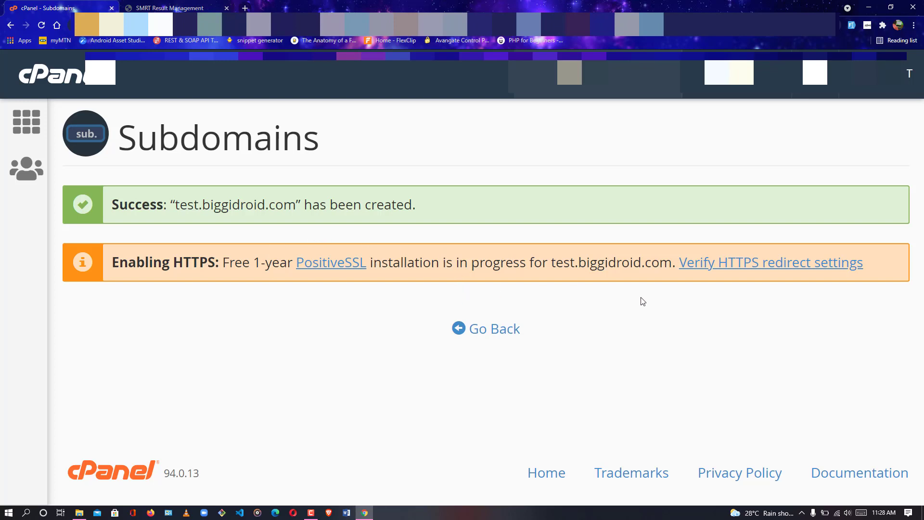
# - Acknowledge the test.biggidroid.com success message and go back to Subdomains
pyautogui.click(520, 328)
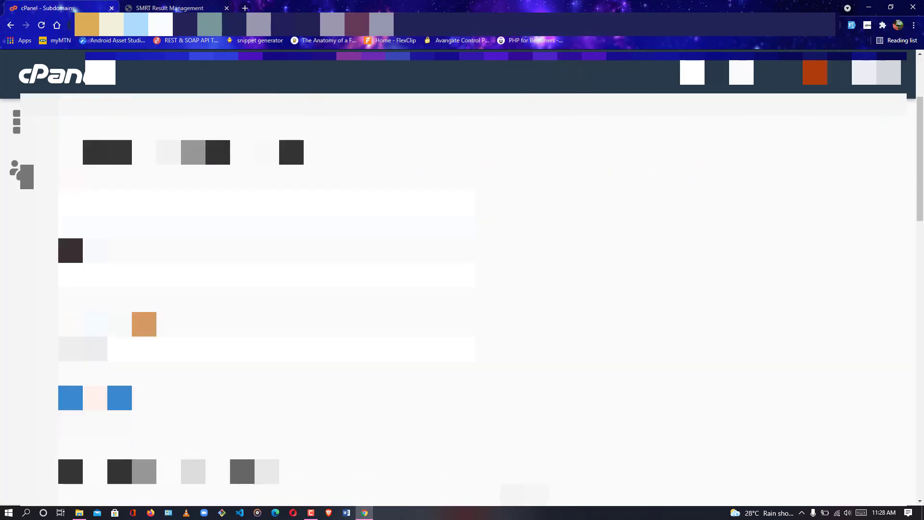
# - Jump to the last page of the subdomain list to find test.biggidroid.com
pyautogui.scroll(-12, 462, 289)
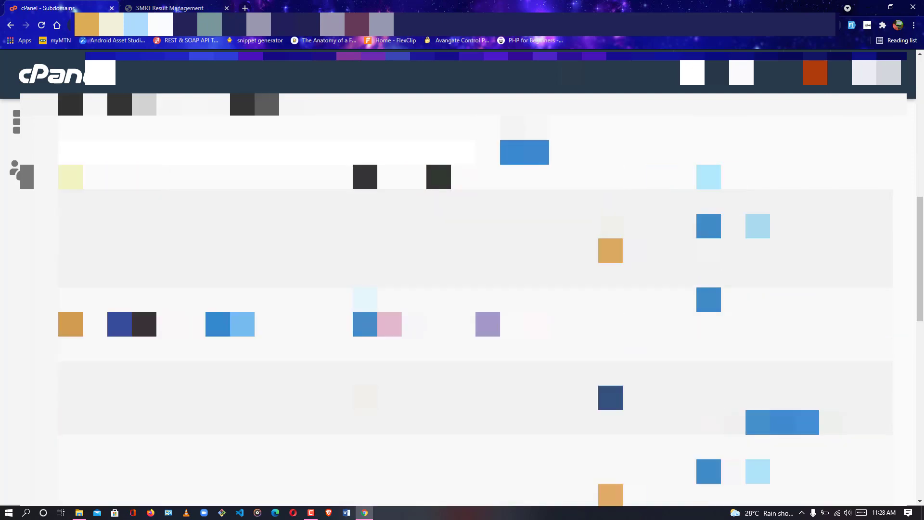
pyautogui.scroll(-10, 463, 288)
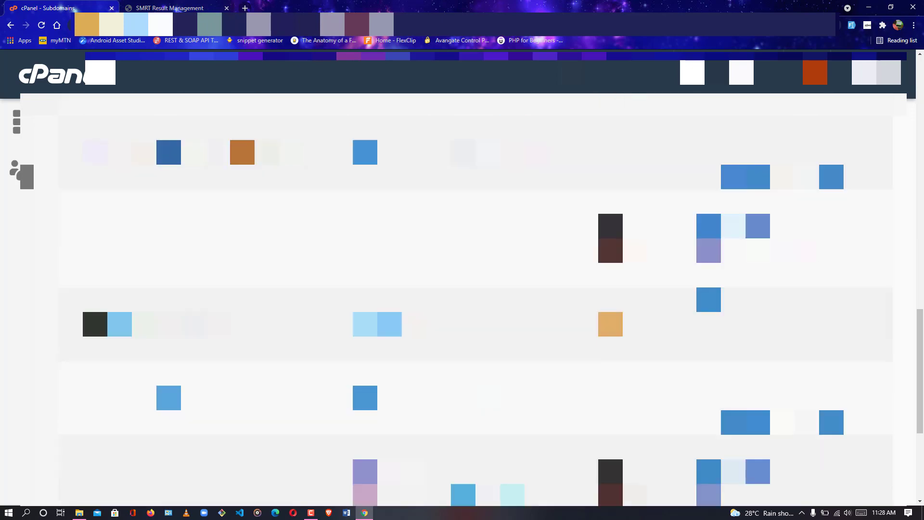
pyautogui.scroll(3, 462, 289)
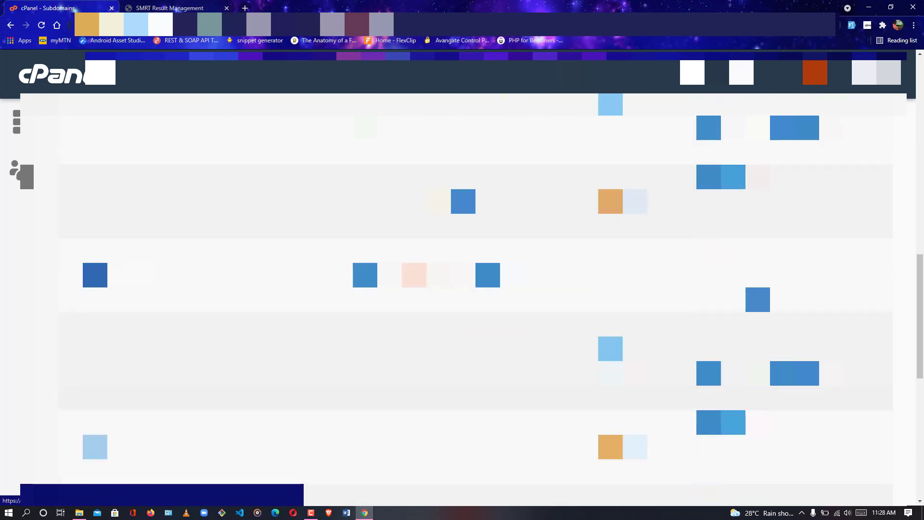
pyautogui.scroll(-3, 462, 288)
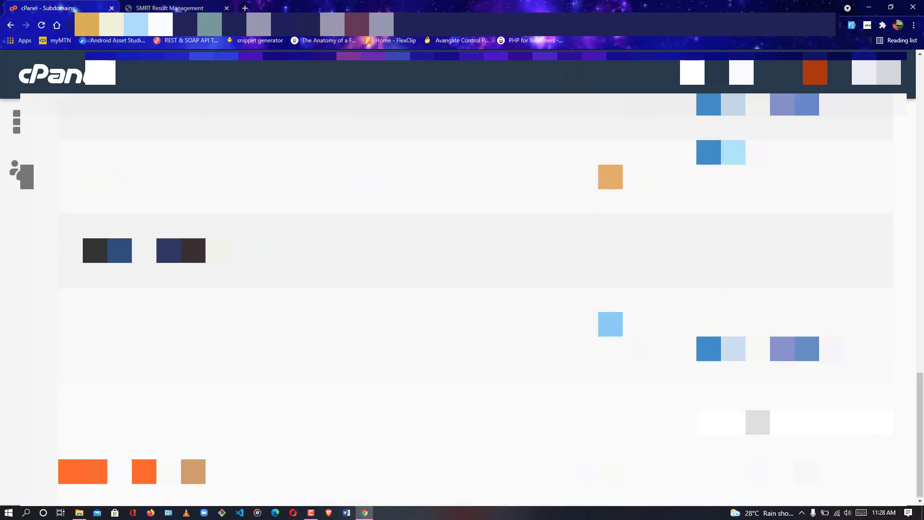
pyautogui.click(880, 422)
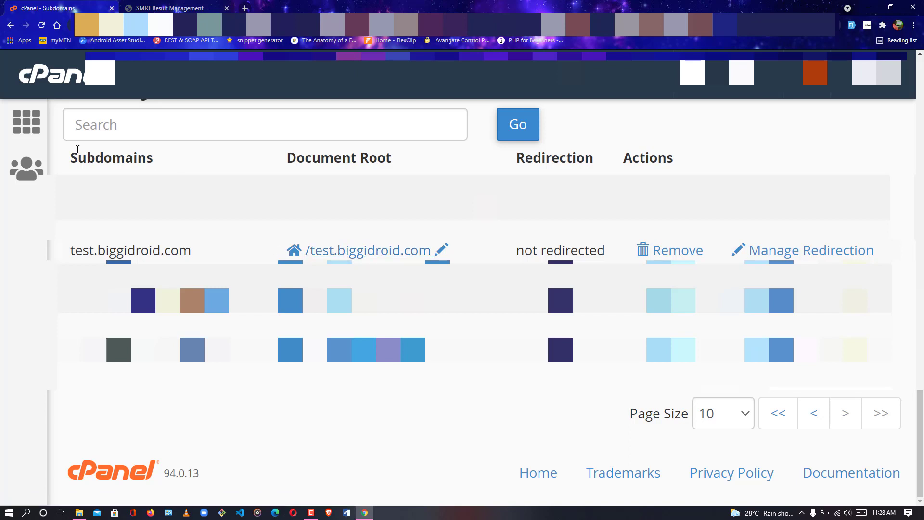
# - Go back to the cPanel dashboard and launch File Manager from FILES in a new tab
pyautogui.click(29, 128)
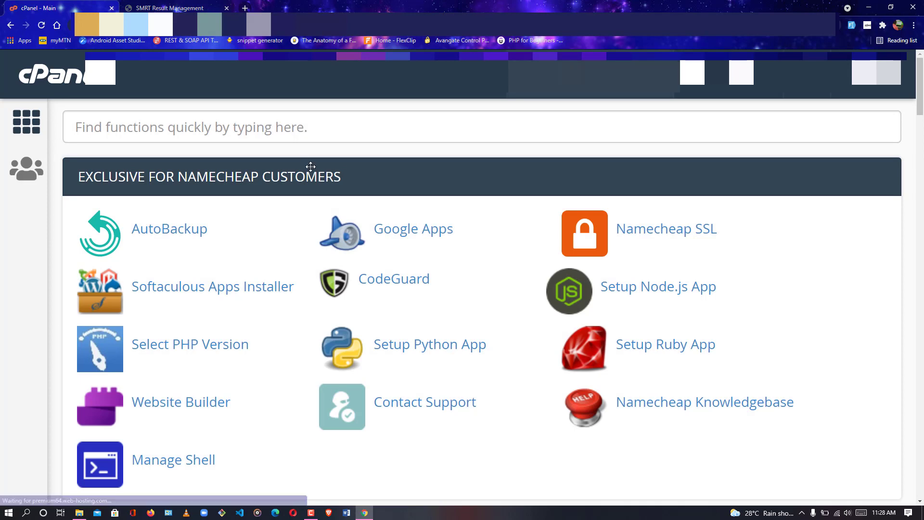
pyautogui.scroll(-12, 310, 166)
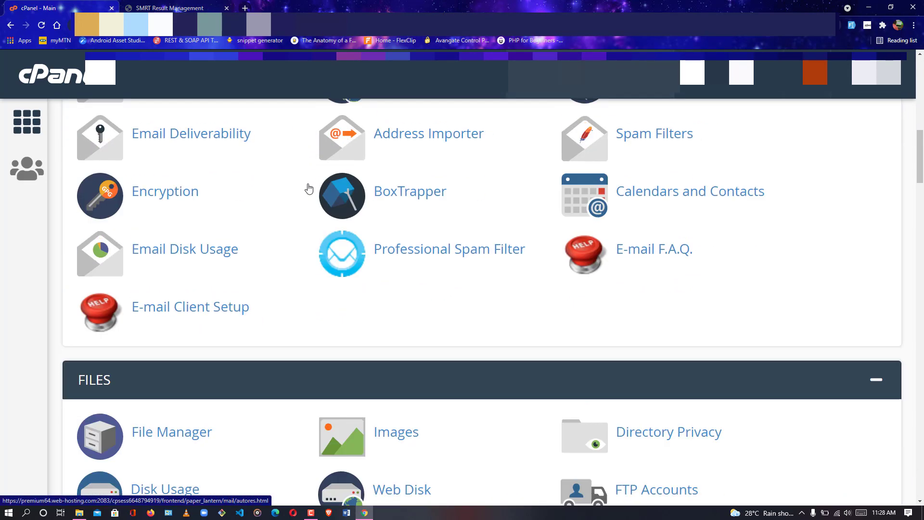
pyautogui.scroll(-3, 308, 189)
pyautogui.click(188, 294)
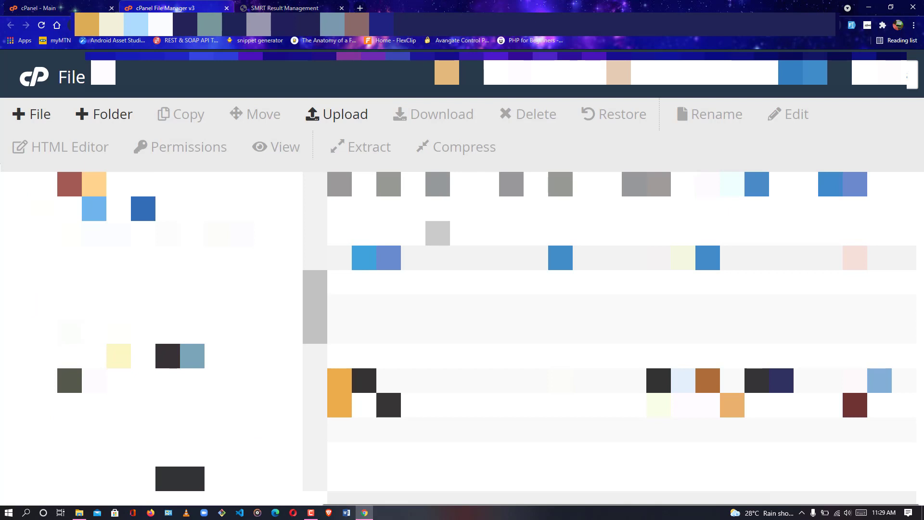
# - Open the test.biggidroid.com folder in the tree and select its cgi-bin folder
pyautogui.scroll(-10, 144, 332)
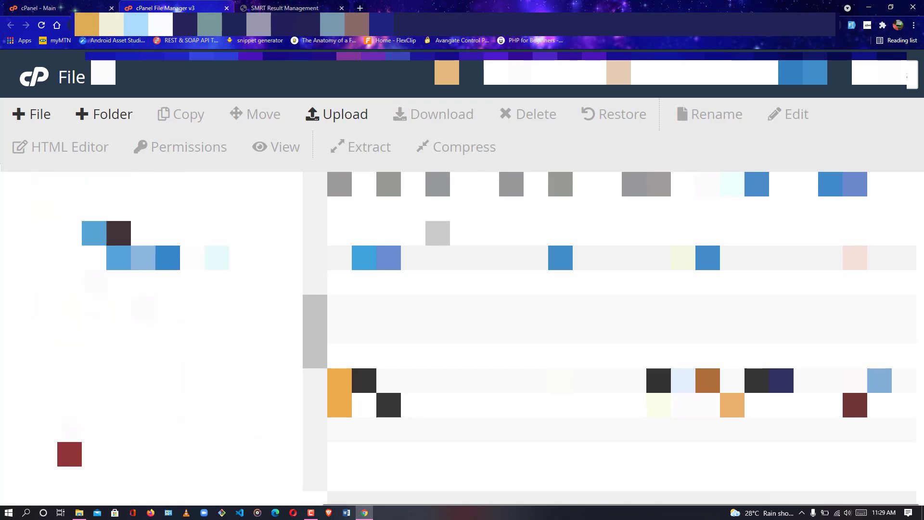
pyautogui.scroll(-3, 144, 333)
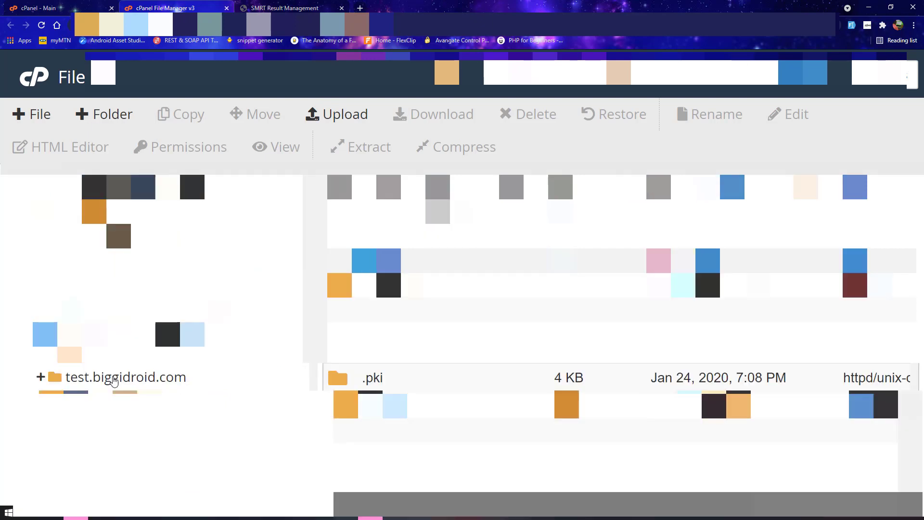
pyautogui.click(114, 380)
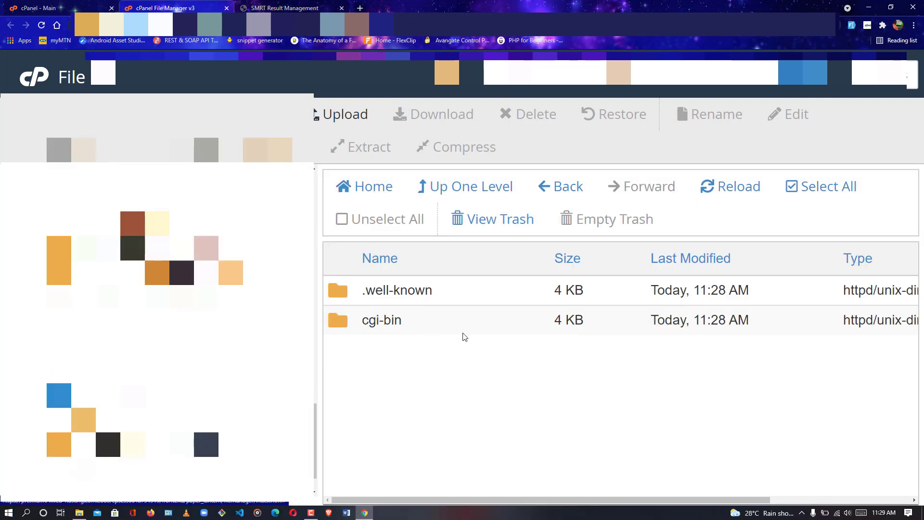
pyautogui.click(437, 319)
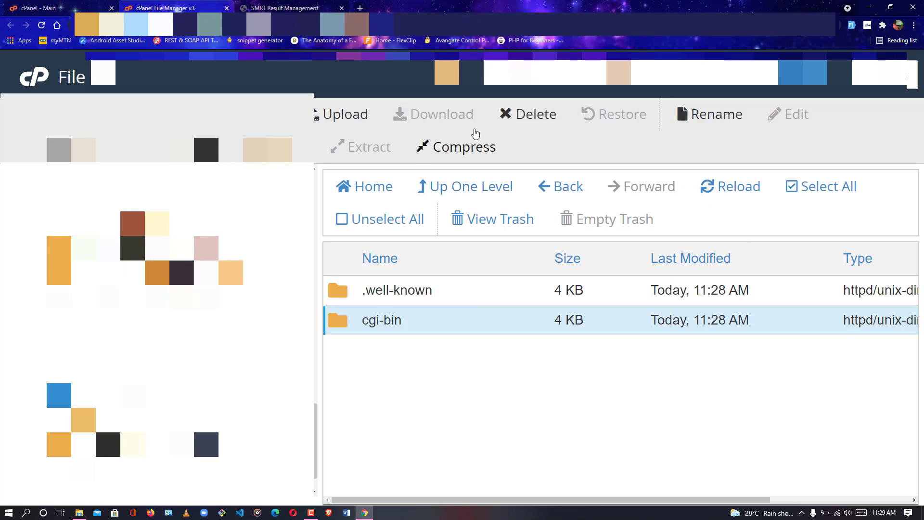
# - Move cgi-bin to the trash and open the Upload page for test.biggidroid.com
pyautogui.click(511, 116)
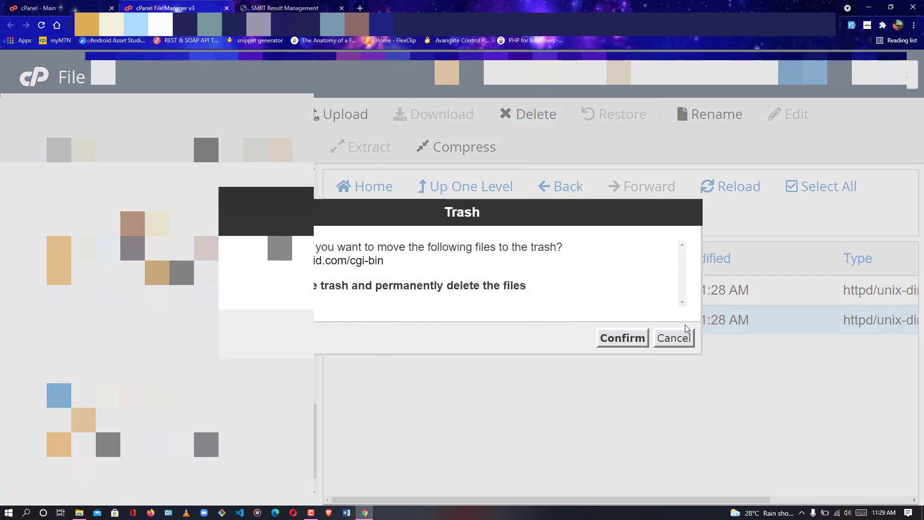
pyautogui.click(632, 337)
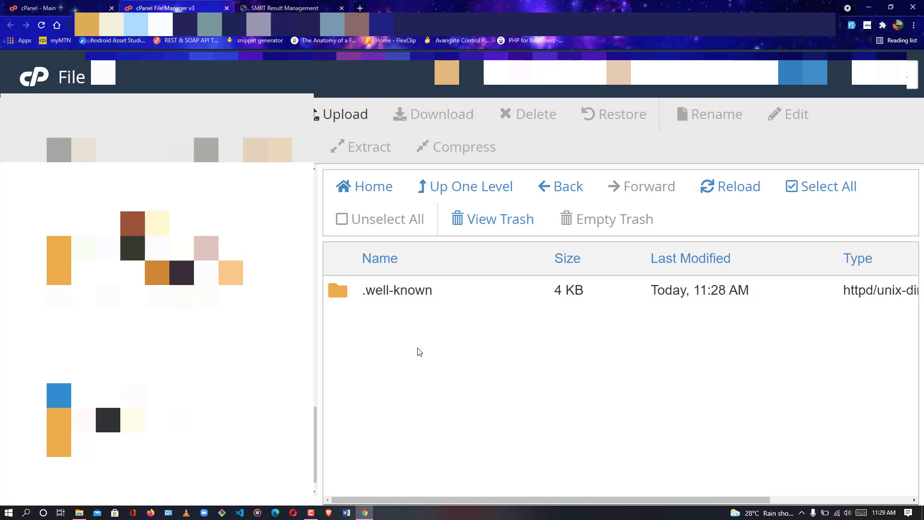
pyautogui.click(315, 114)
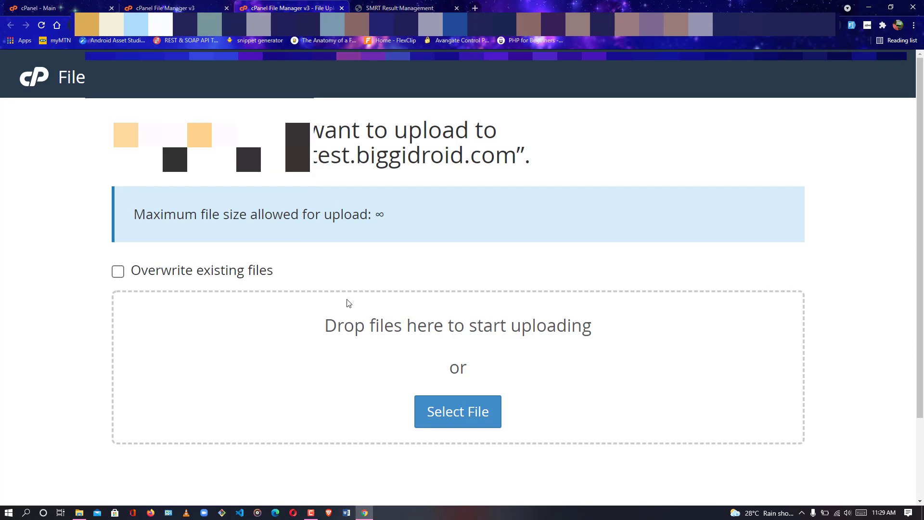
# - Drag biggiresultv2.5.zip from the biggiresult Explorer folder onto the cPanel drop area
pyautogui.click(80, 516)
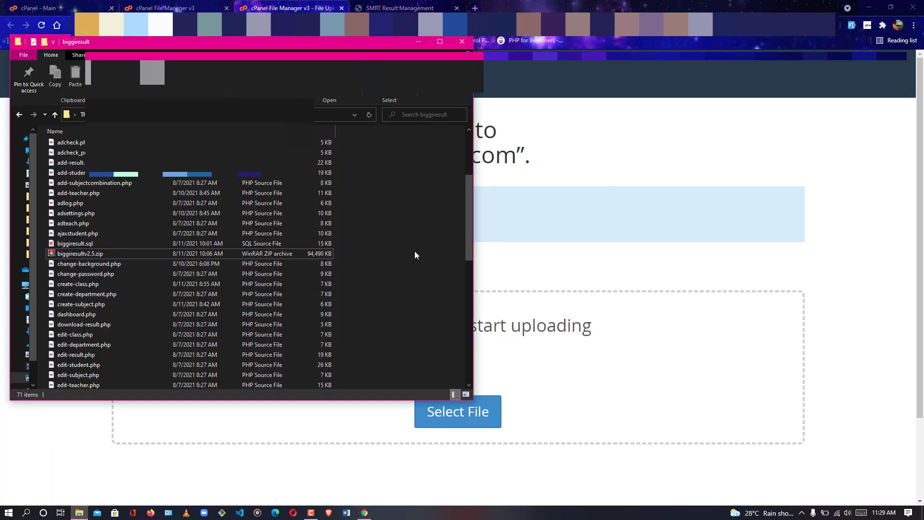
pyautogui.click(319, 253)
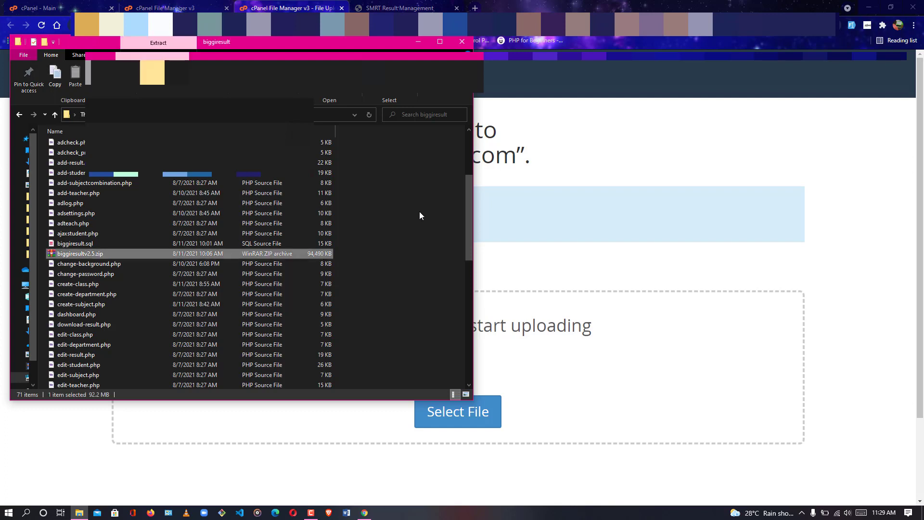
pyautogui.moveTo(273, 253); pyautogui.dragTo(619, 375)
pyautogui.moveTo(535, 372); pyautogui.dragTo(377, 347)
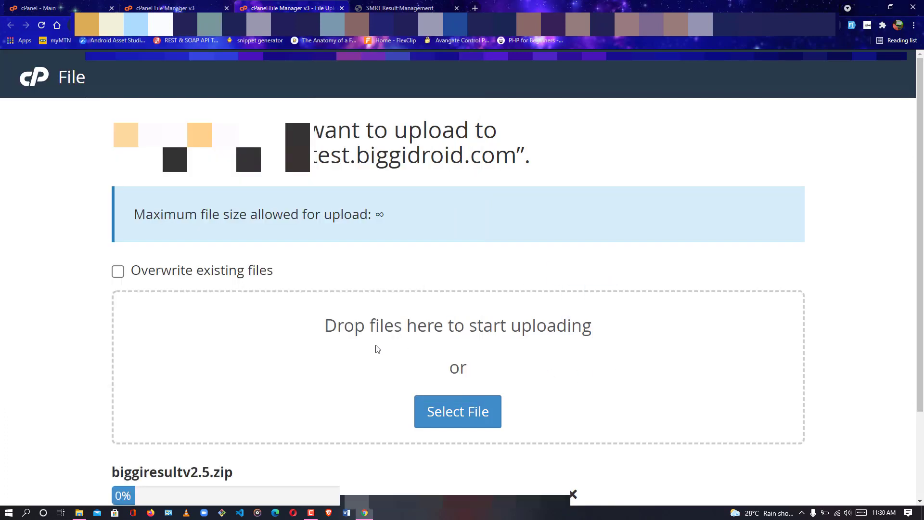
# - Wait for the 92.27 MB biggiresultv2.5.zip upload to reach 100%, then close the tab
pyautogui.scroll(-2, 377, 346)
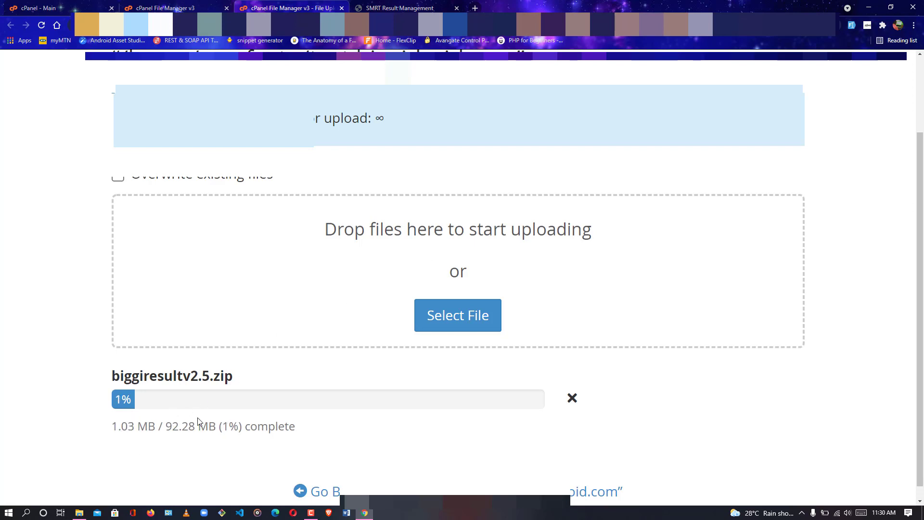
pyautogui.scroll(-1, 159, 389)
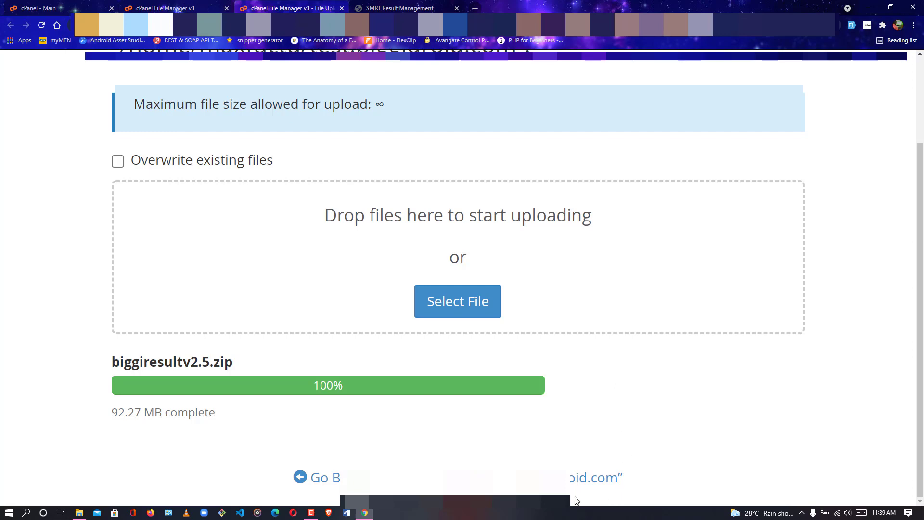
pyautogui.hotkey('ctrl', 'w')
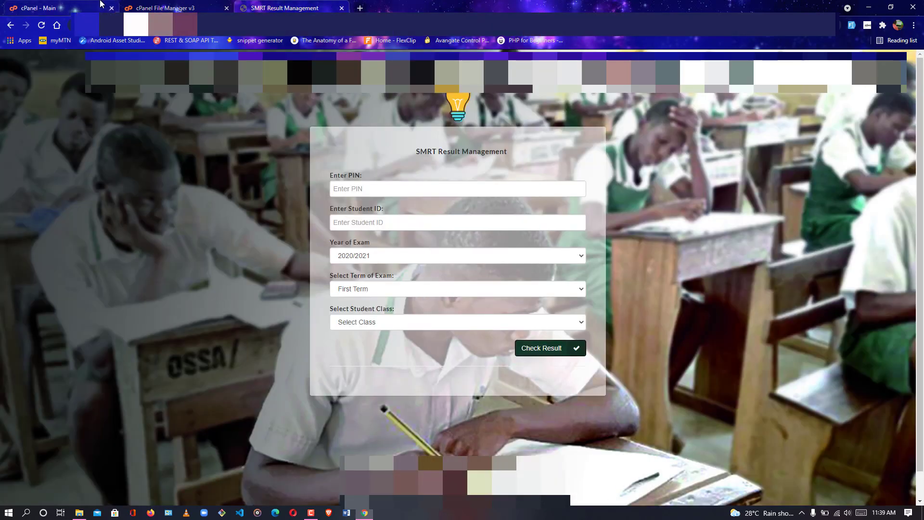
# - Extract biggiresultv2.5.zip into test.biggidroid.com and close the extraction results
pyautogui.click(175, 8)
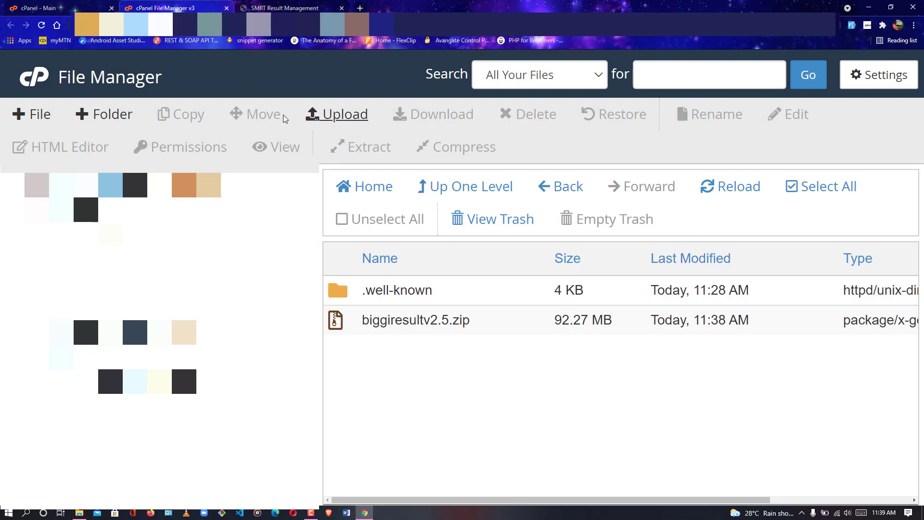
pyautogui.click(414, 321)
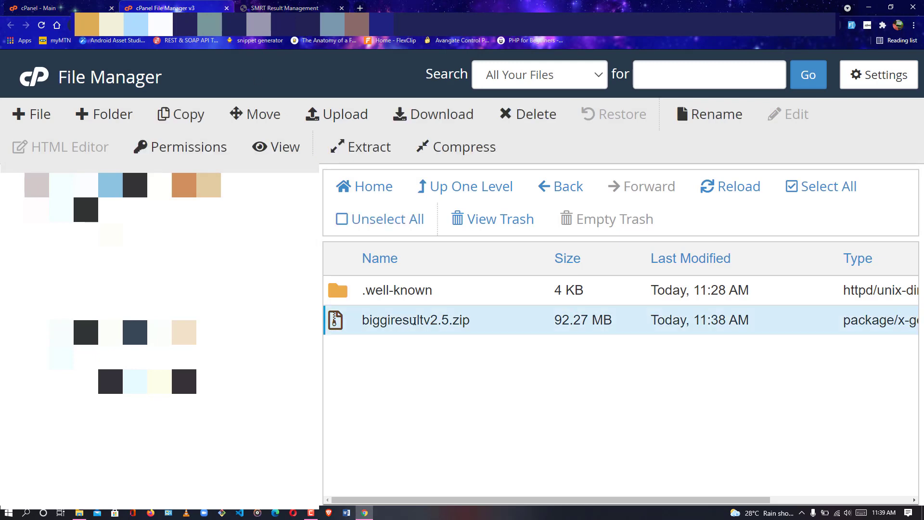
pyautogui.rightClick(413, 322)
pyautogui.click(449, 443)
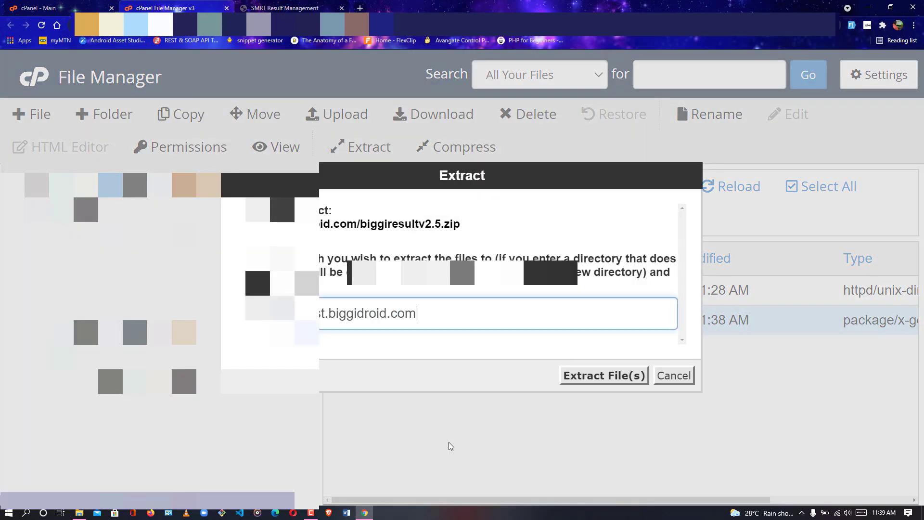
pyautogui.click(604, 375)
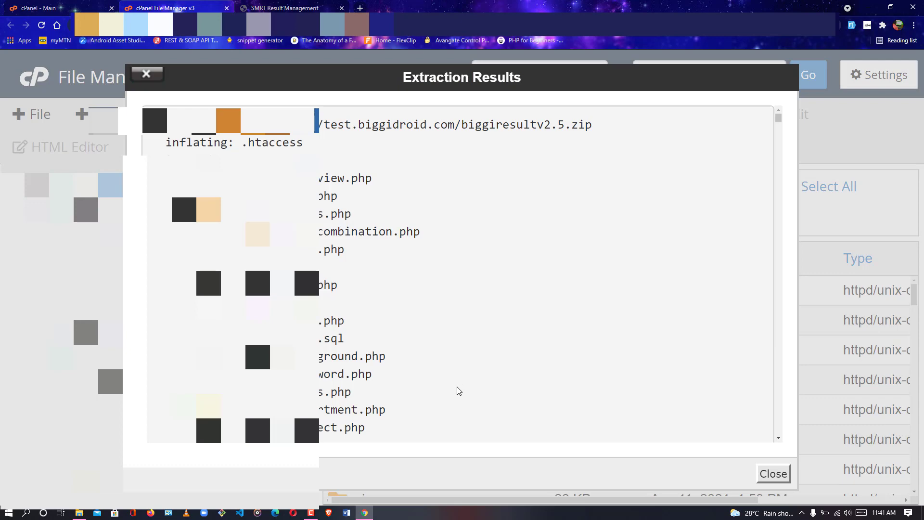
pyautogui.click(773, 475)
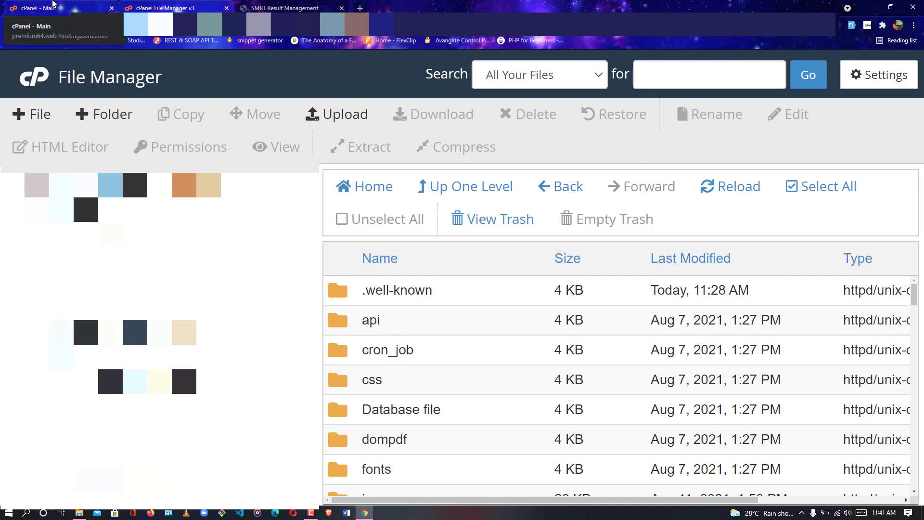
# - Bring up cPanel's MySQL Databases page listing current databases, and start a new browser tab
pyautogui.click(53, 5)
pyautogui.scroll(-6, 477, 303)
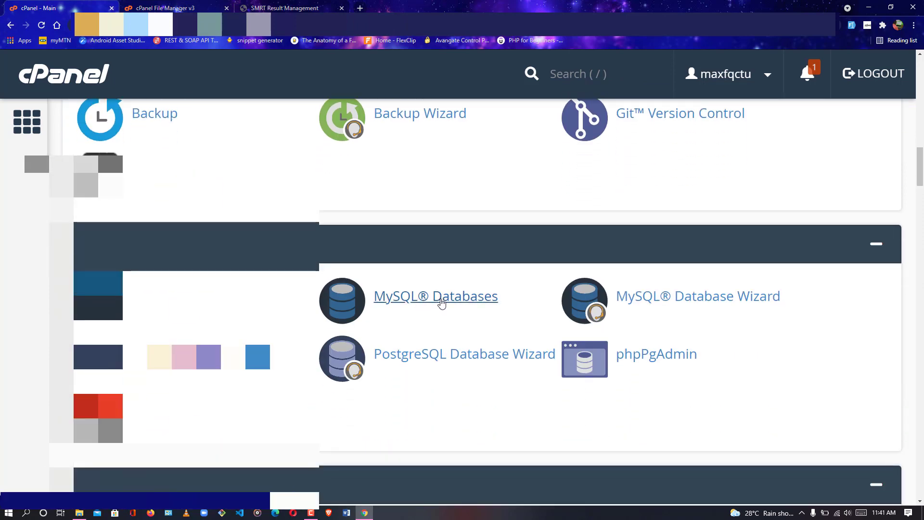
pyautogui.click(441, 304)
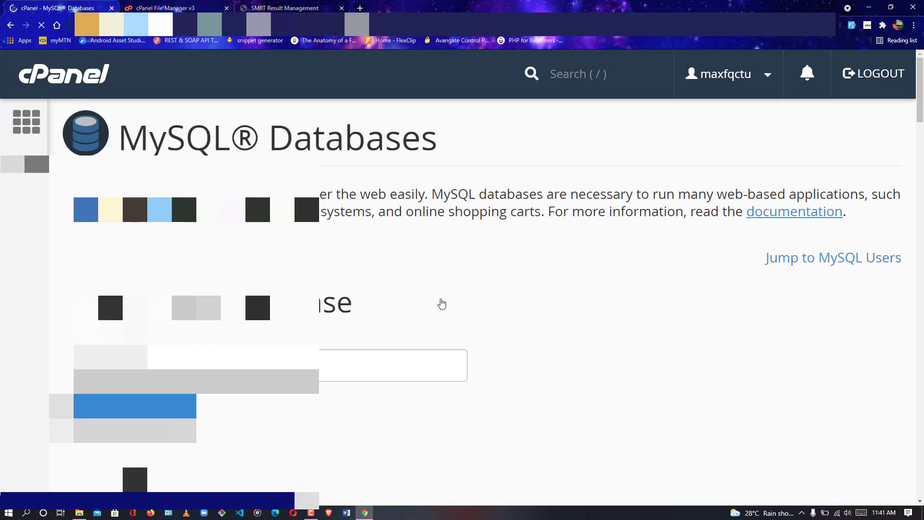
pyautogui.scroll(-5, 442, 303)
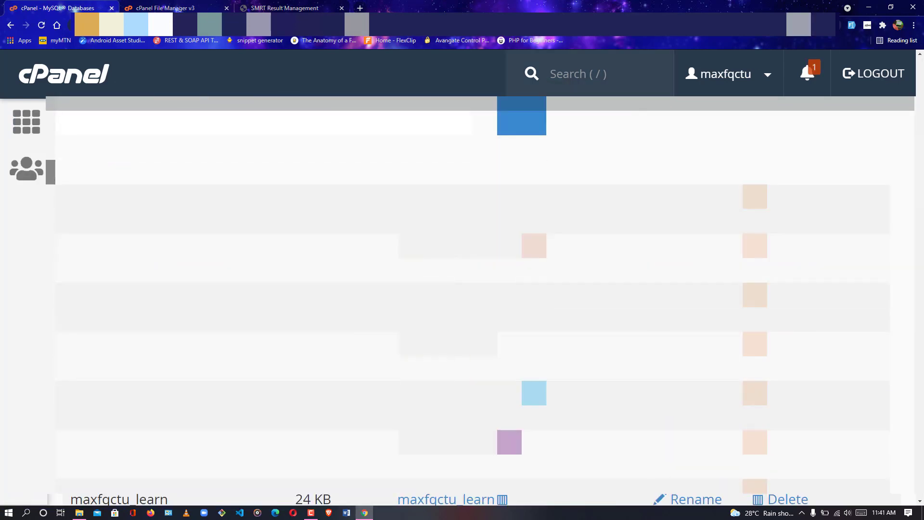
pyautogui.click(360, 8)
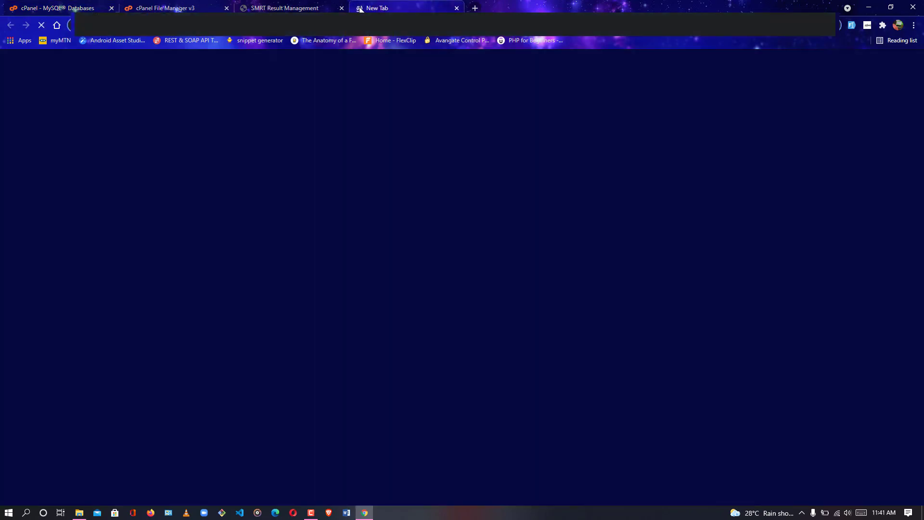
# - Load test.biggigroid.com, overriding autocomplete; it fails with DNS_PROBE_FINISHED_NXDOMAIN
pyautogui.write('test')
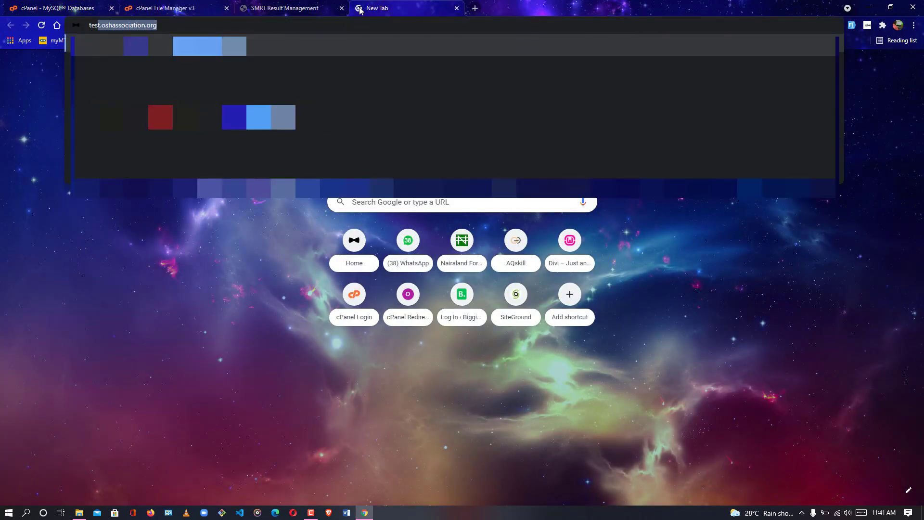
pyautogui.press('BackSpace')
pyautogui.press('BackSpace')
pyautogui.write('.')
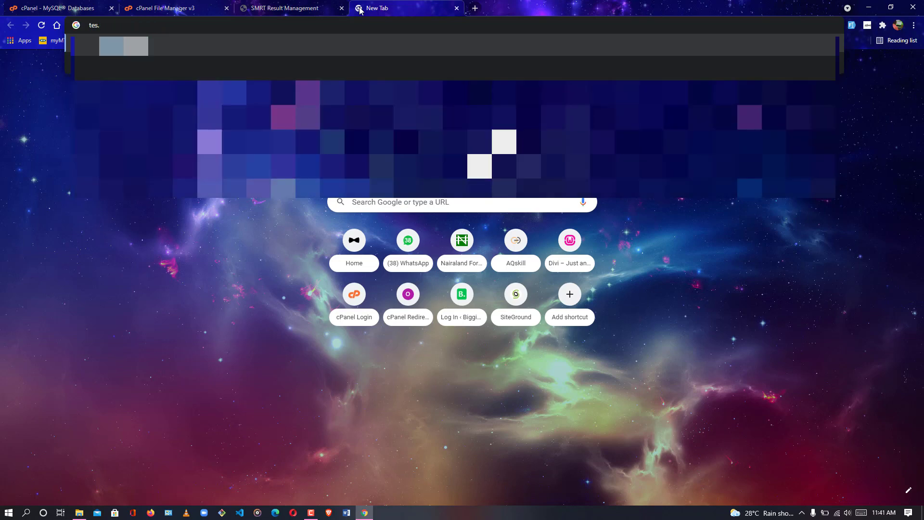
pyautogui.press('BackSpace')
pyautogui.press('BackSpace')
pyautogui.write('st')
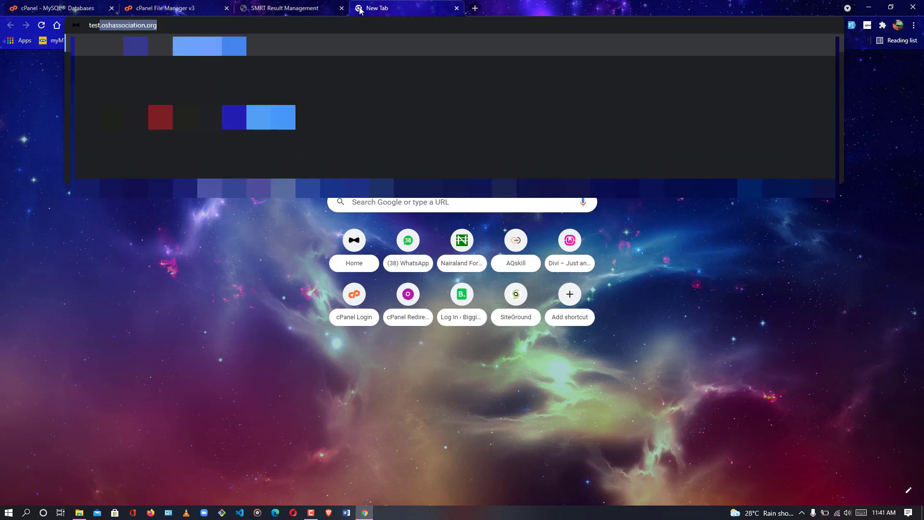
pyautogui.write('.b')
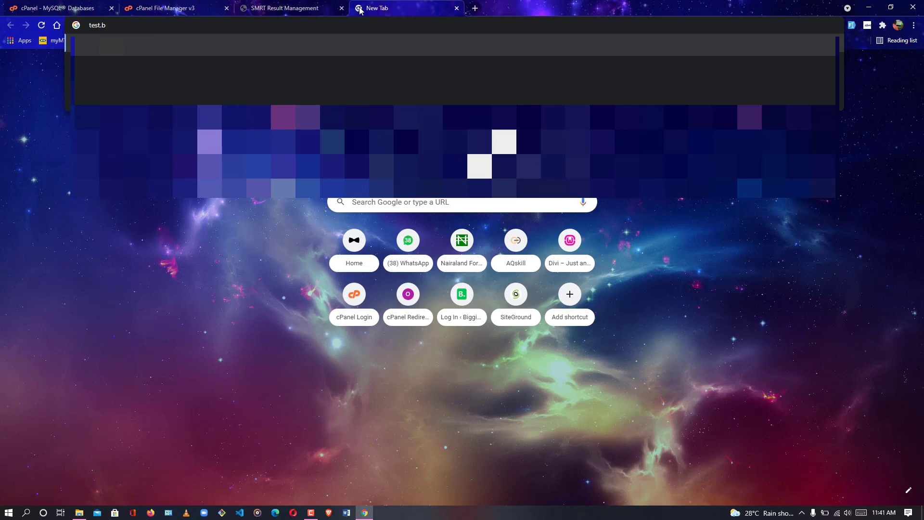
pyautogui.write('iggigr')
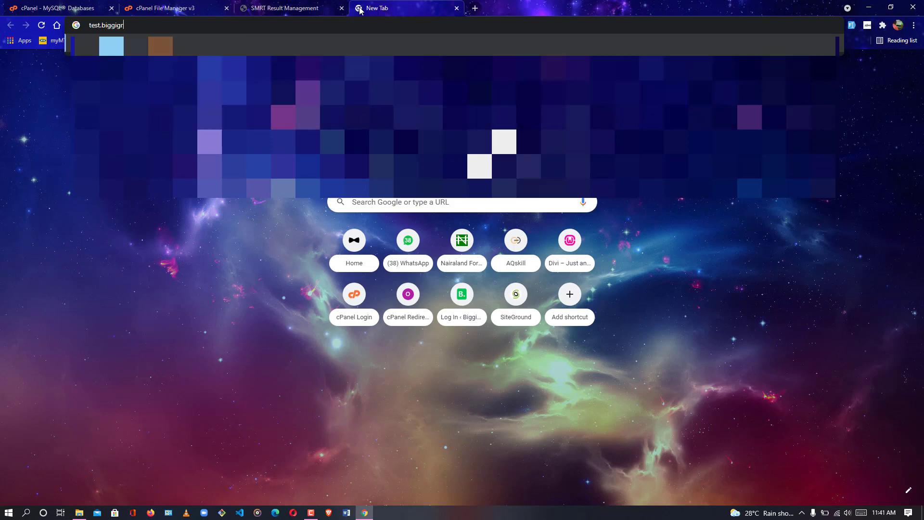
pyautogui.write('oid.c')
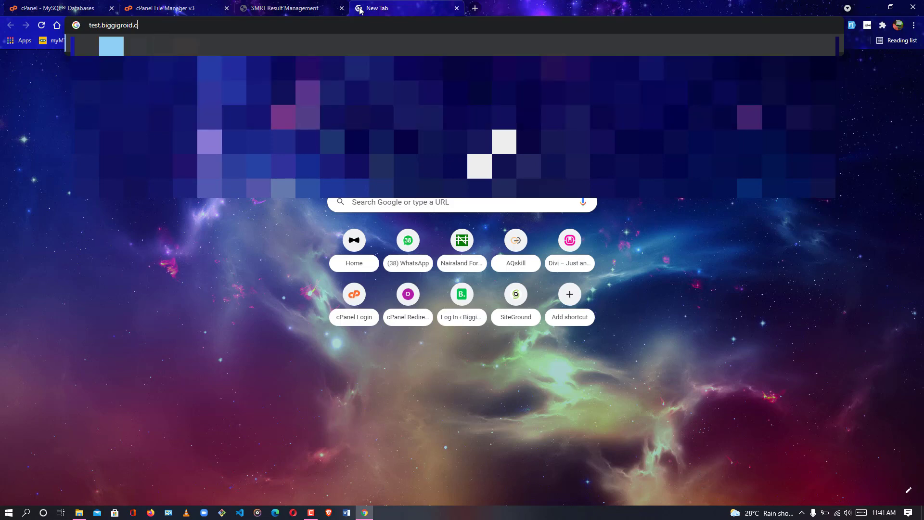
pyautogui.write('om')
pyautogui.press('Return')
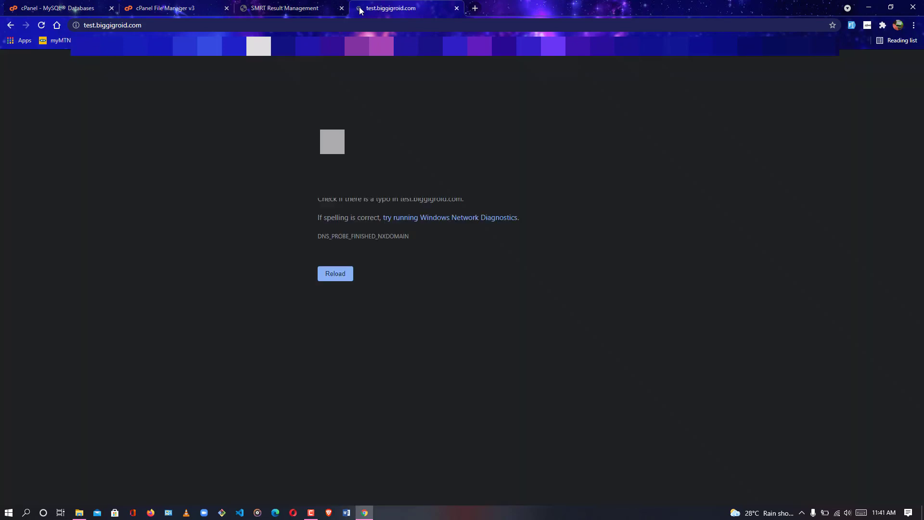
# - Correct the domain to test.biggidroid.com and load it, revealing a database access-denied error
pyautogui.click(159, 25)
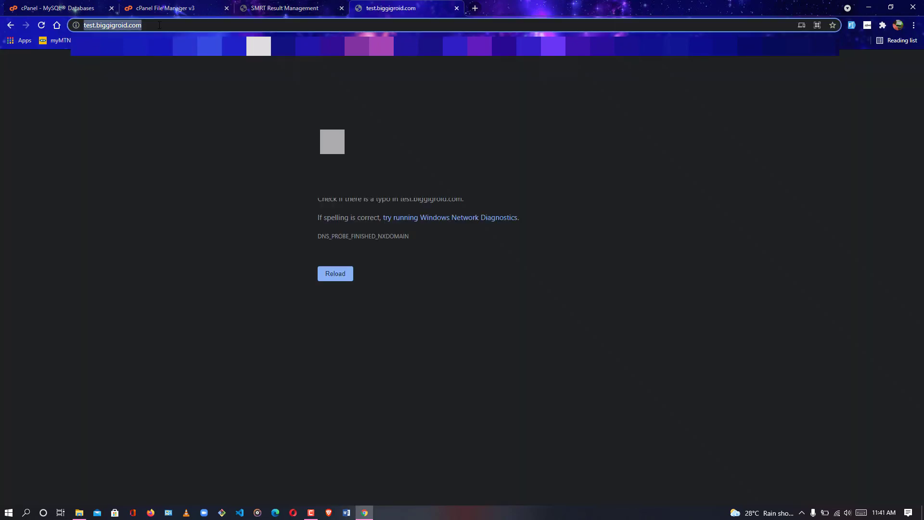
pyautogui.press('Right')
pyautogui.press('Left')
pyautogui.press('Left')
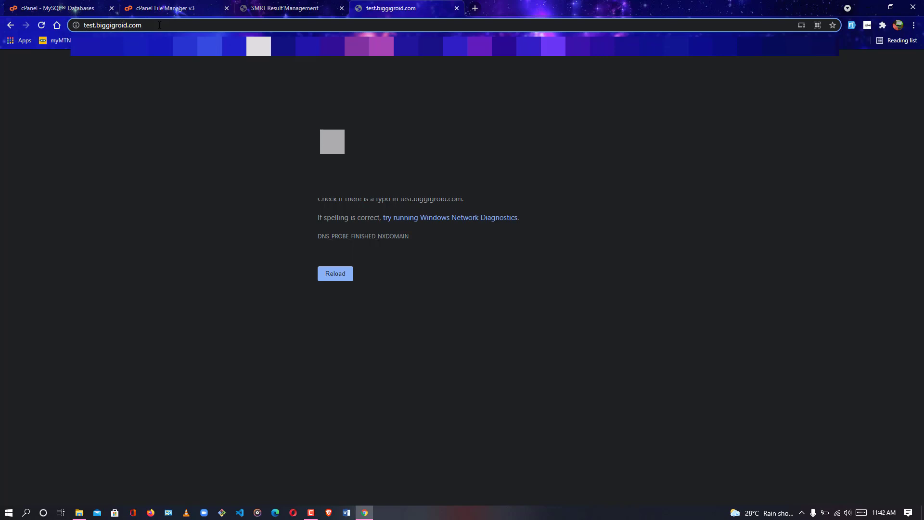
pyautogui.press('Left')
pyautogui.press('Left')
pyautogui.press('Left')
pyautogui.press('Left')
pyautogui.press('Left')
pyautogui.press('Left')
pyautogui.press('BackSpace')
pyautogui.write('d')
pyautogui.press('Return')
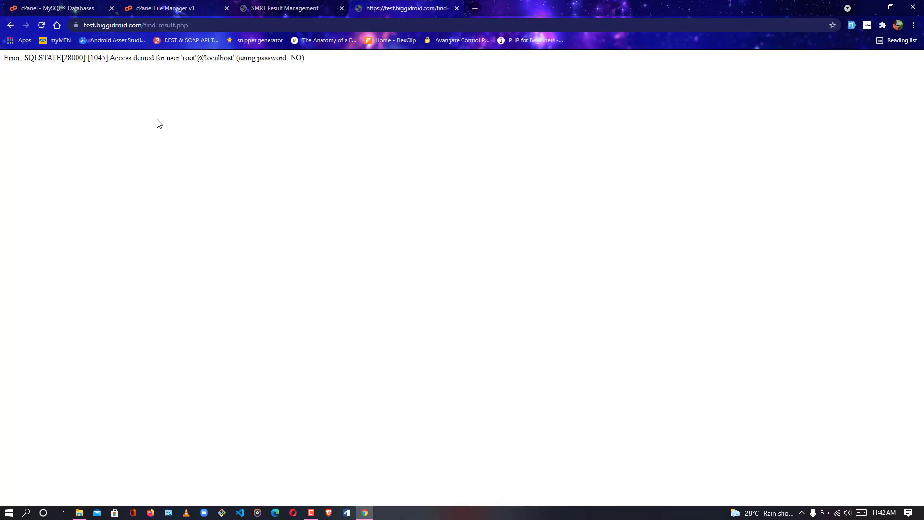
pyautogui.click(224, 24)
pyautogui.click(225, 24)
pyautogui.press('BackSpace')
pyautogui.press('BackSpace')
pyautogui.press('BackSpace')
pyautogui.press('BackSpace')
pyautogui.press('BackSpace')
pyautogui.press('BackSpace')
pyautogui.press('BackSpace')
pyautogui.press('BackSpace')
pyautogui.press('BackSpace')
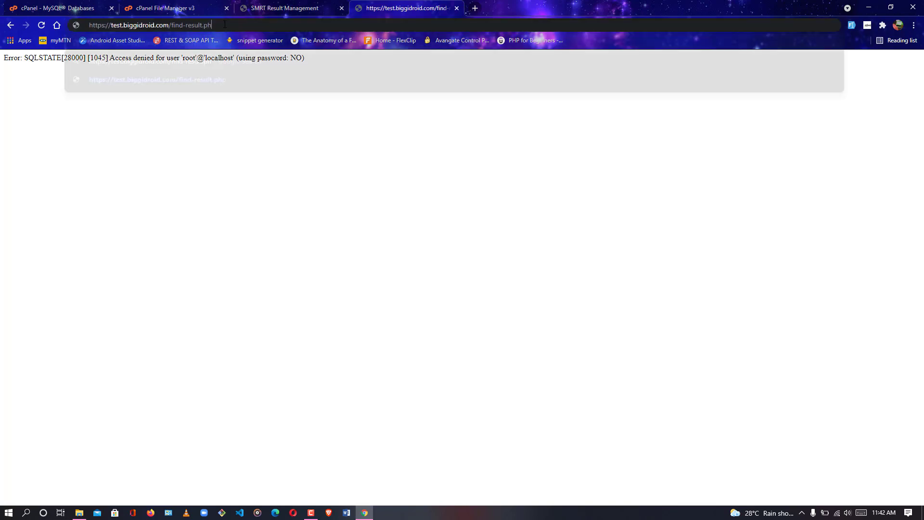
pyautogui.press('BackSpace')
pyautogui.press('BackSpace')
pyautogui.press('BackSpace')
pyautogui.press('BackSpace')
pyautogui.press('BackSpace')
pyautogui.press('BackSpace')
pyautogui.press('BackSpace')
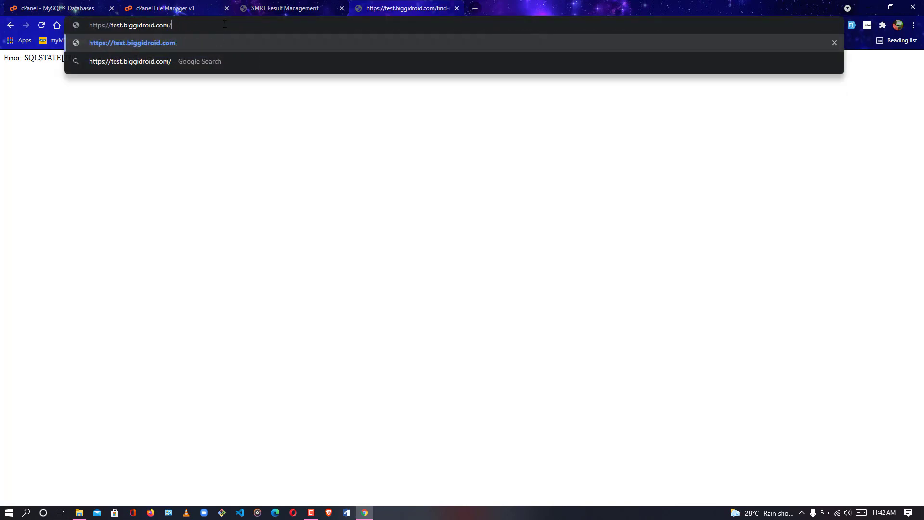
pyautogui.write('/')
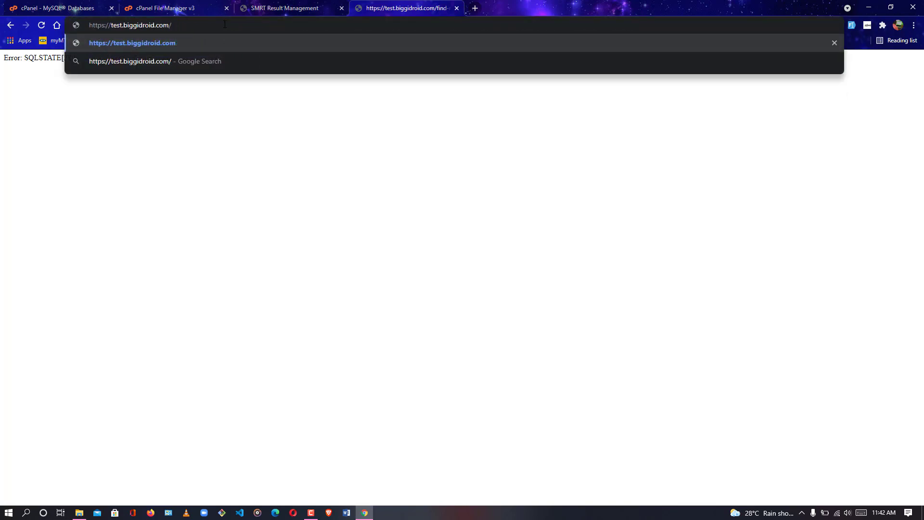
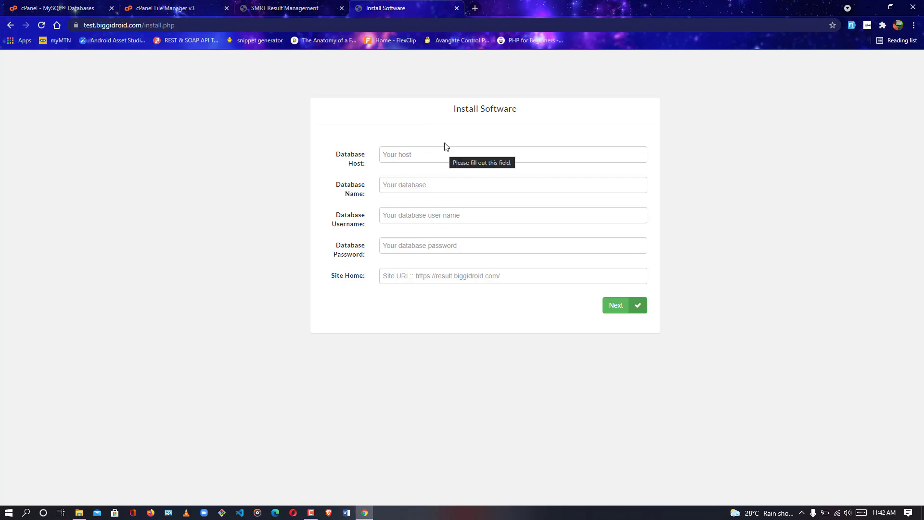
# - Switch to the cPanel MySQL Databases page
pyautogui.click(69, 6)
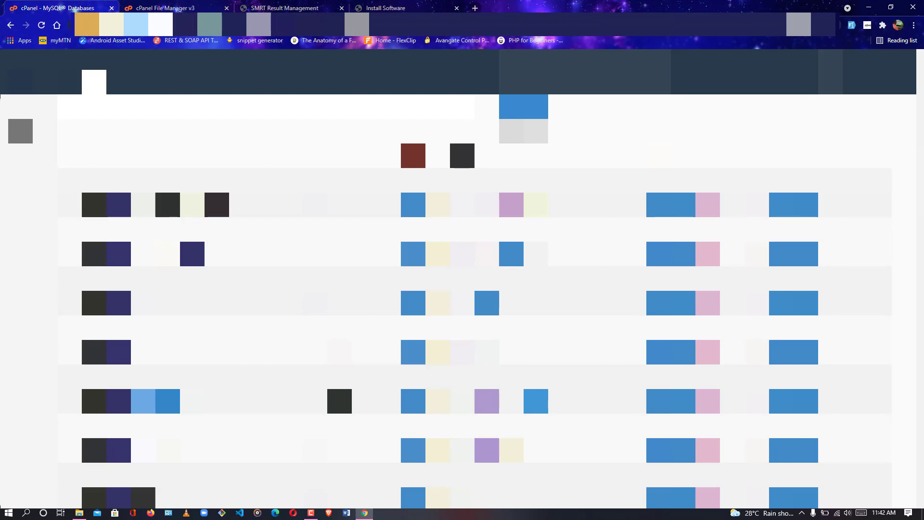
# - Create a new database named testbiggi, then go back to the MySQL Databases list
pyautogui.scroll(10, 474, 299)
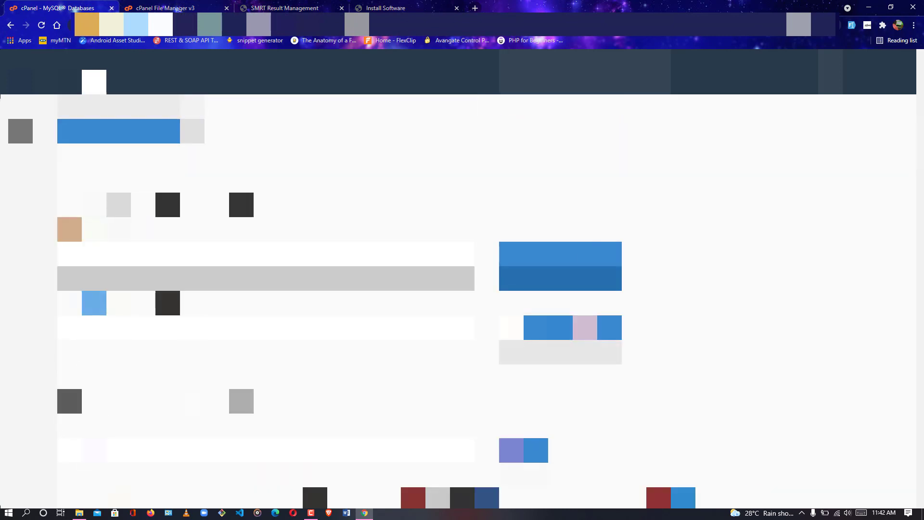
pyautogui.scroll(2, 474, 298)
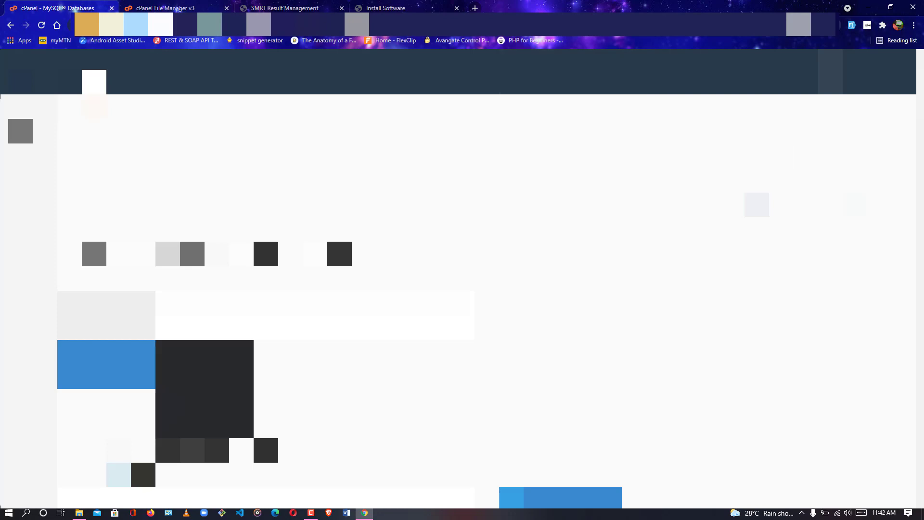
pyautogui.write('t')
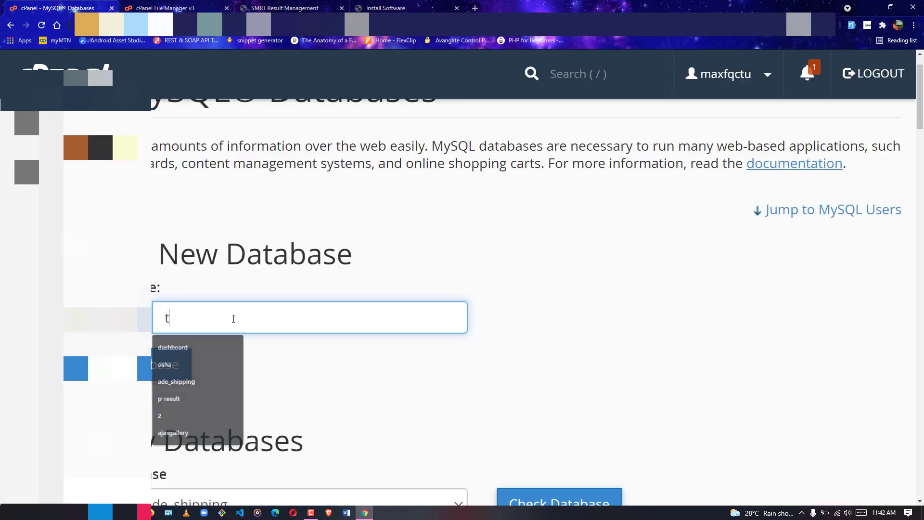
pyautogui.write('estbiggi')
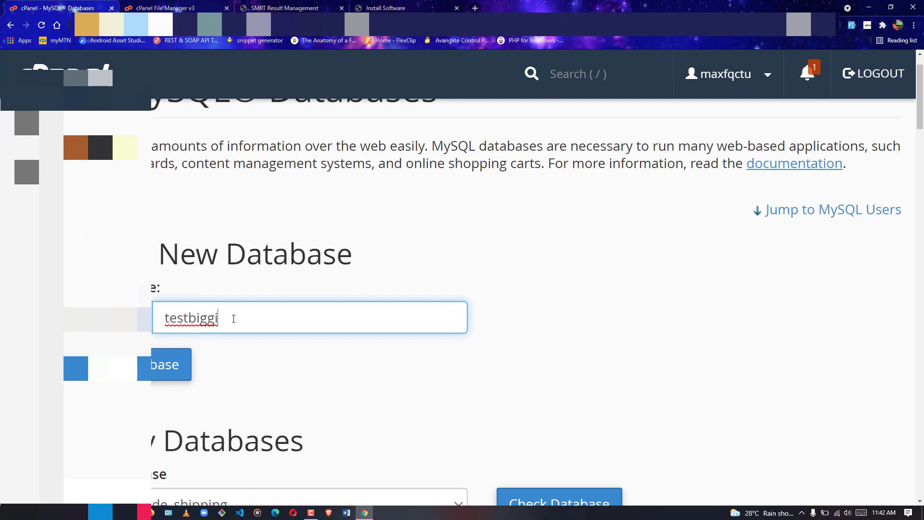
pyautogui.press('Return')
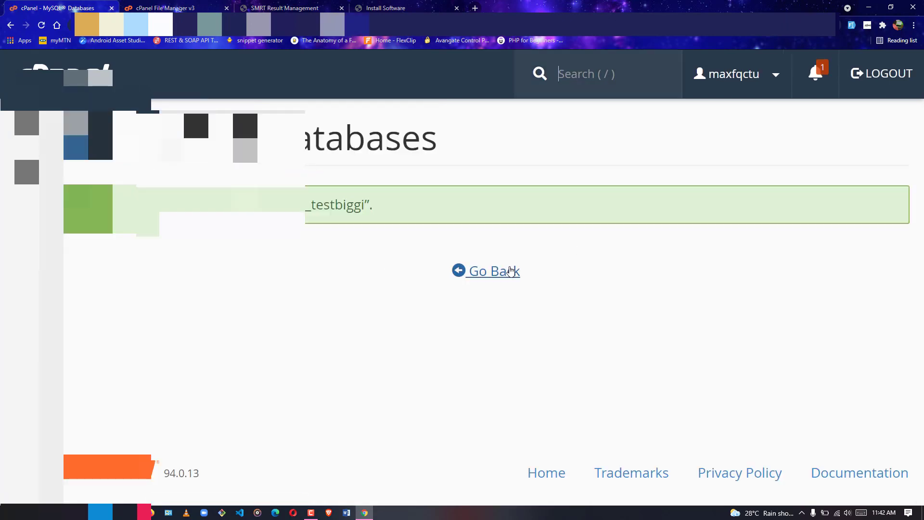
pyautogui.click(509, 271)
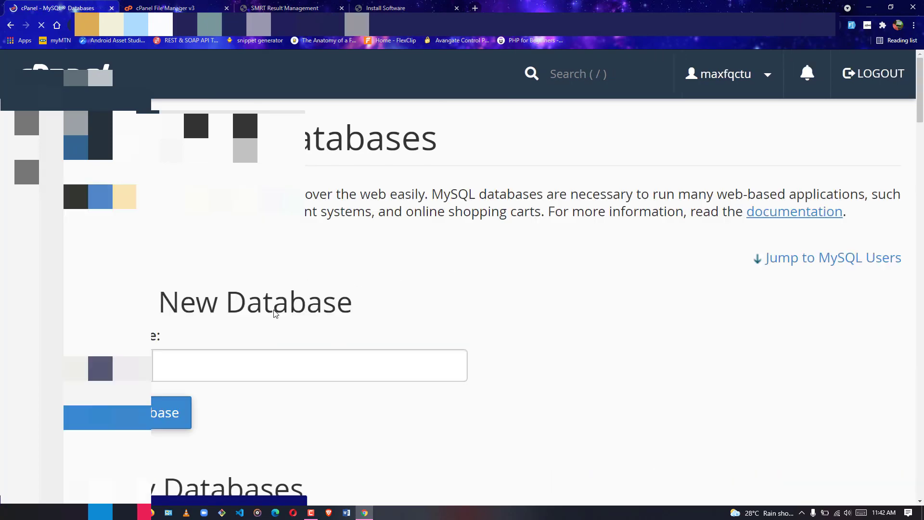
pyautogui.scroll(-5, 276, 324)
pyautogui.scroll(-6, 276, 331)
pyautogui.scroll(-5, 276, 331)
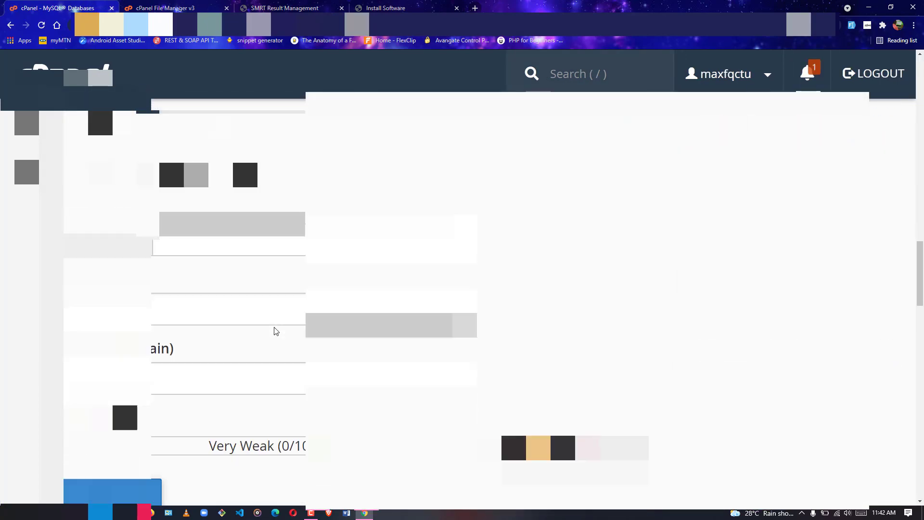
# - Create MySQL user testbiggi with a copied, generated very strong password
pyautogui.click(274, 243)
pyautogui.write('testbiggi')
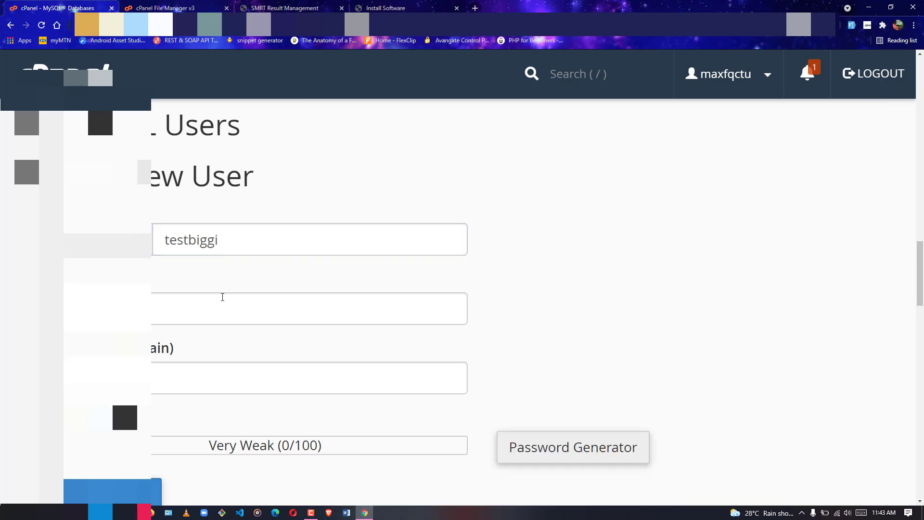
pyautogui.click(211, 309)
pyautogui.click(609, 461)
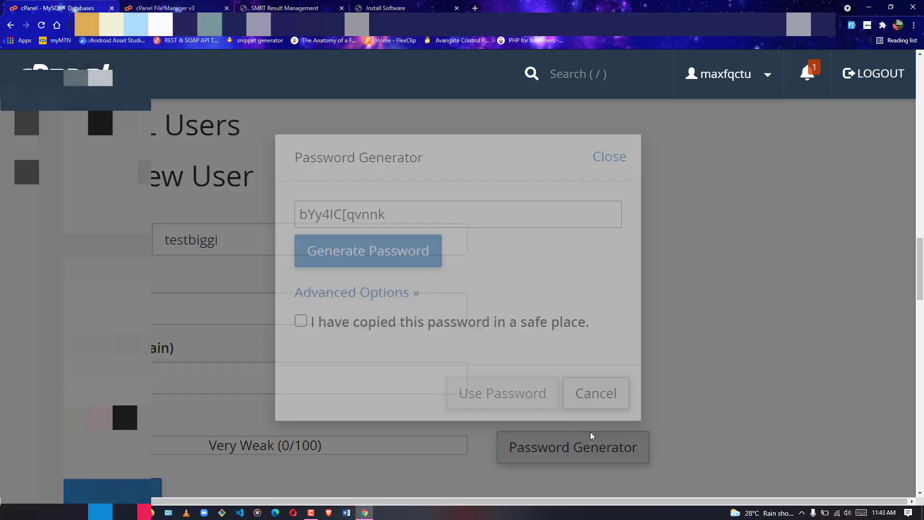
pyautogui.click(340, 323)
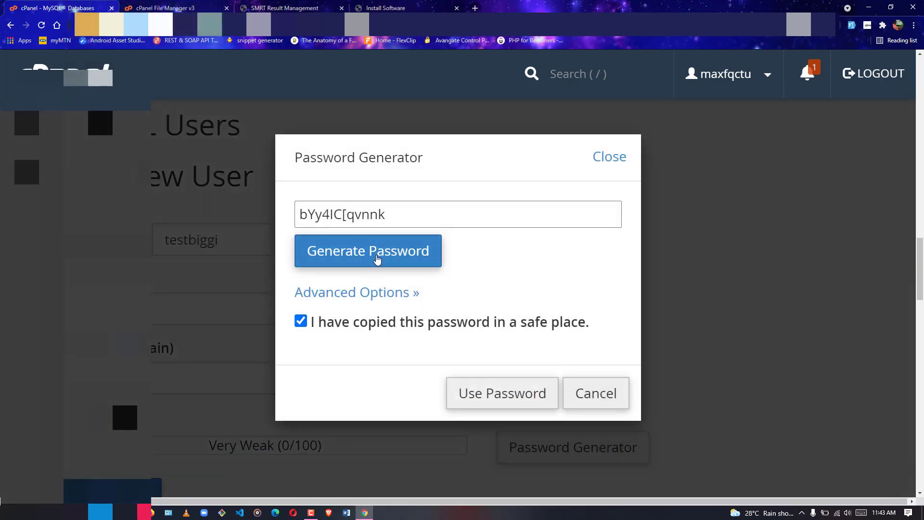
pyautogui.click(378, 253)
pyautogui.click(379, 254)
pyautogui.tripleClick(384, 212)
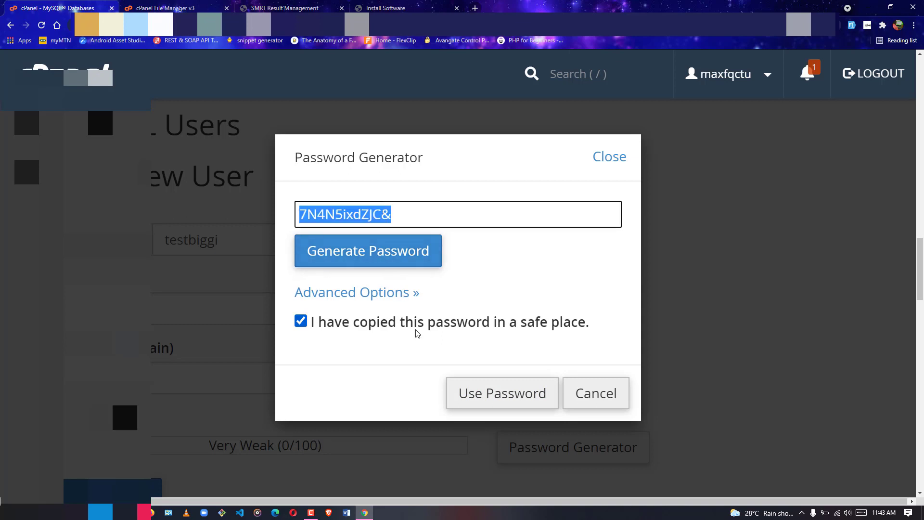
pyautogui.click(488, 393)
pyautogui.scroll(-2, 572, 336)
pyautogui.click(156, 398)
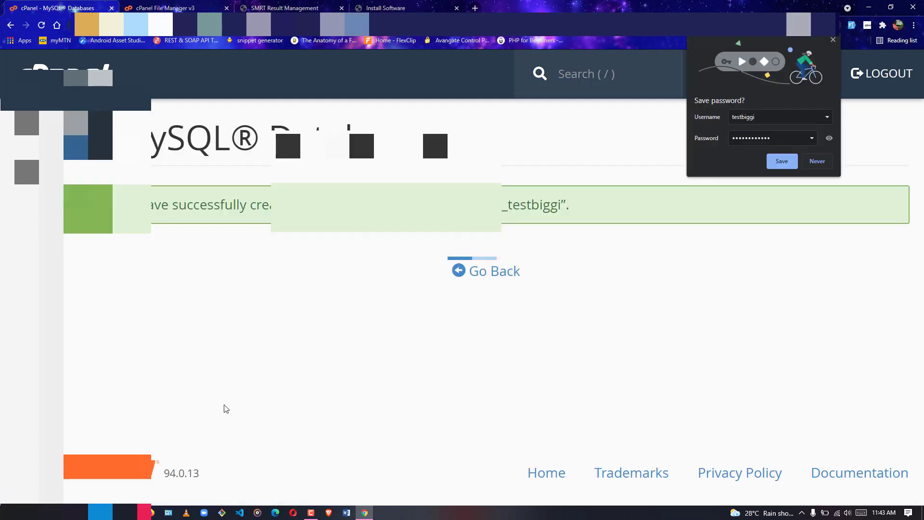
# - Return to the MySQL Databases page, declining the browser's offer to save the password
pyautogui.click(492, 271)
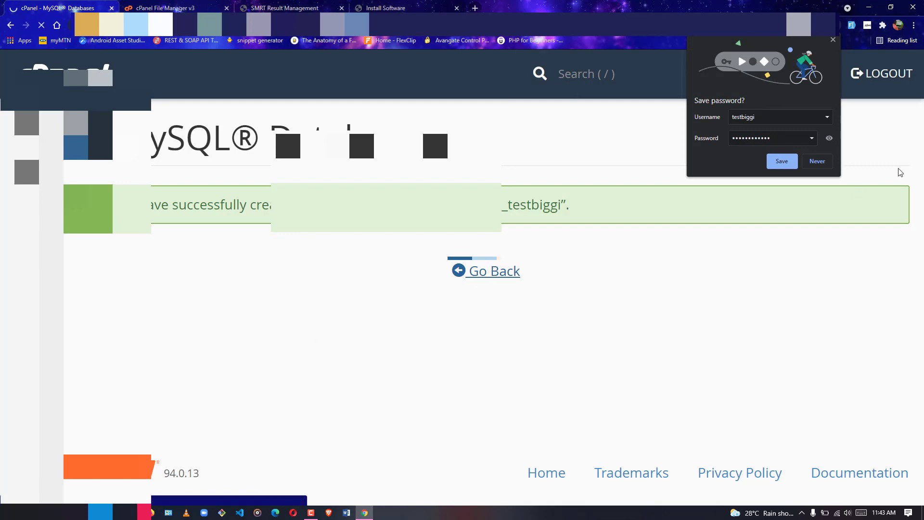
pyautogui.click(817, 160)
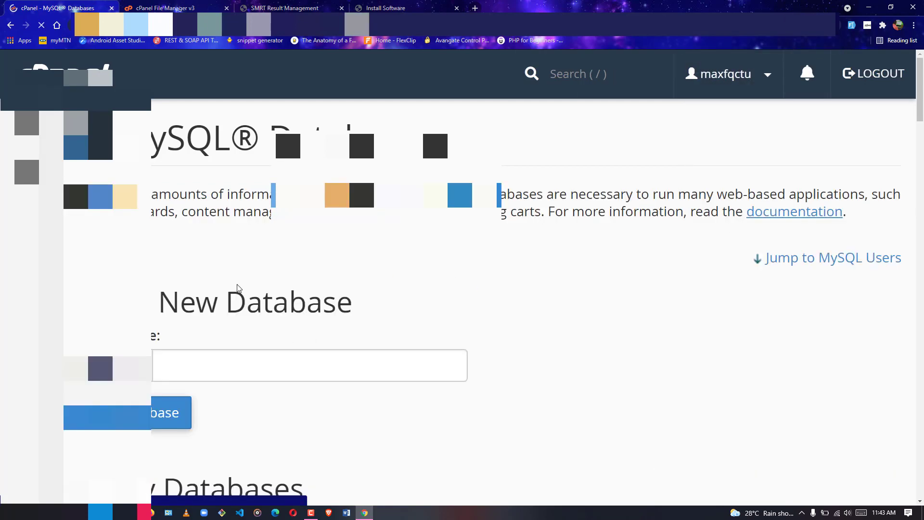
pyautogui.scroll(-5, 239, 288)
pyautogui.scroll(-15, 239, 288)
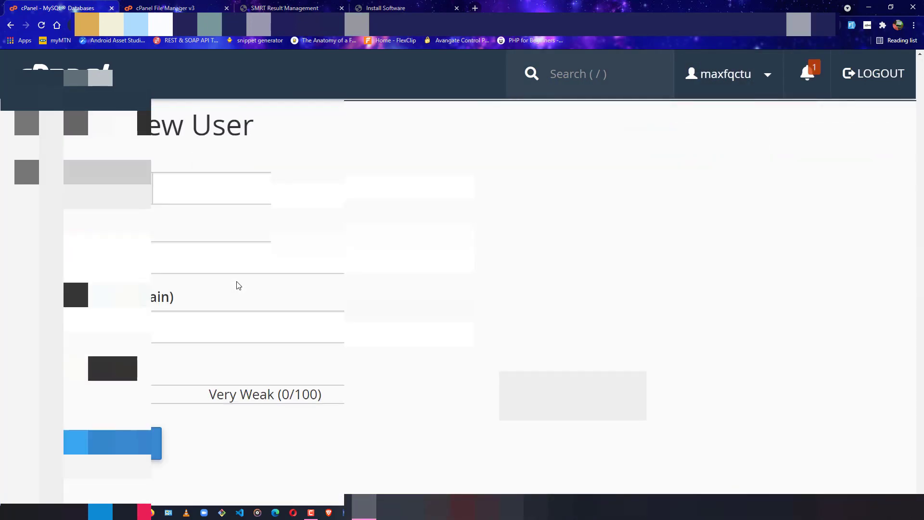
pyautogui.scroll(-5, 179, 243)
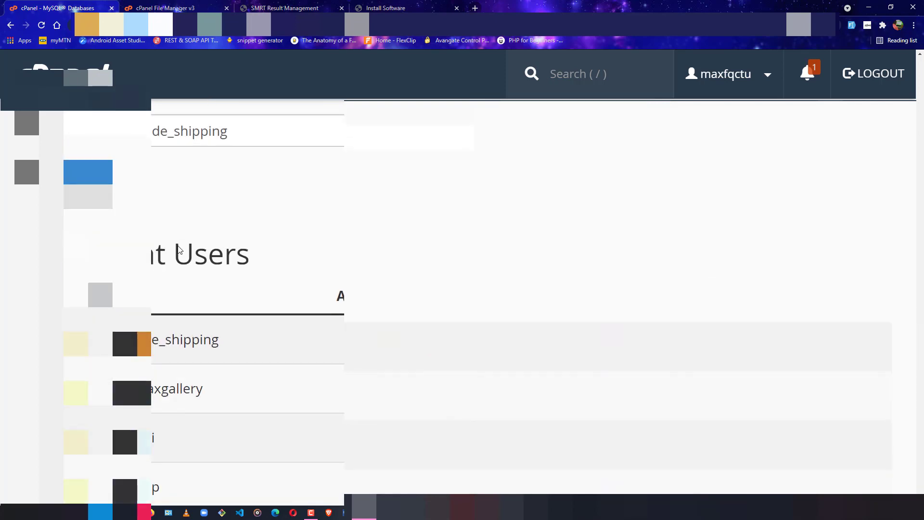
pyautogui.scroll(4, 157, 231)
pyautogui.moveTo(87, 190); pyautogui.dragTo(332, 193)
pyautogui.click(409, 198)
# - Add the testbiggi user to the testbiggi database
pyautogui.click(239, 253)
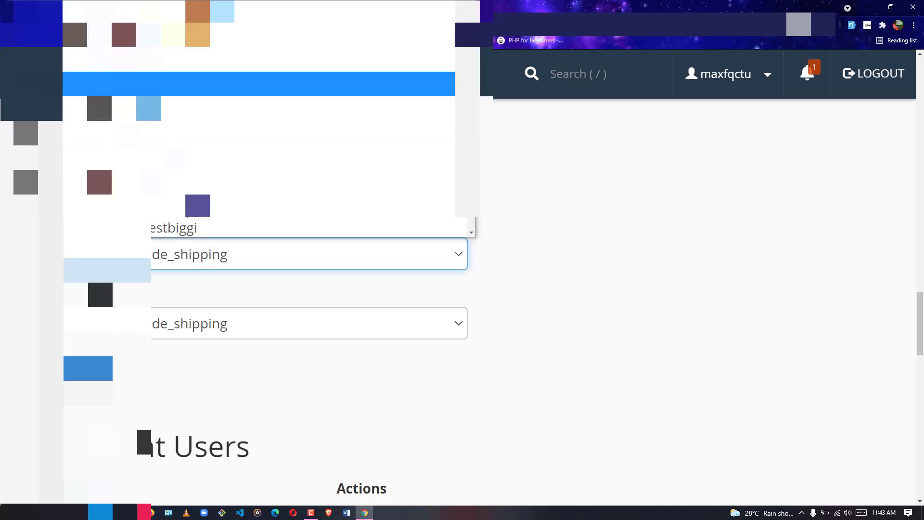
pyautogui.scroll(-5, 260, 121)
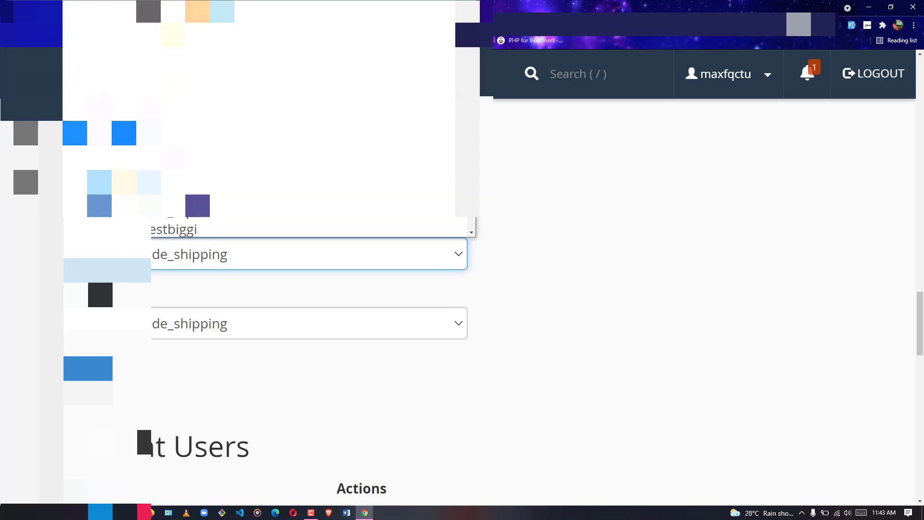
pyautogui.click(197, 108)
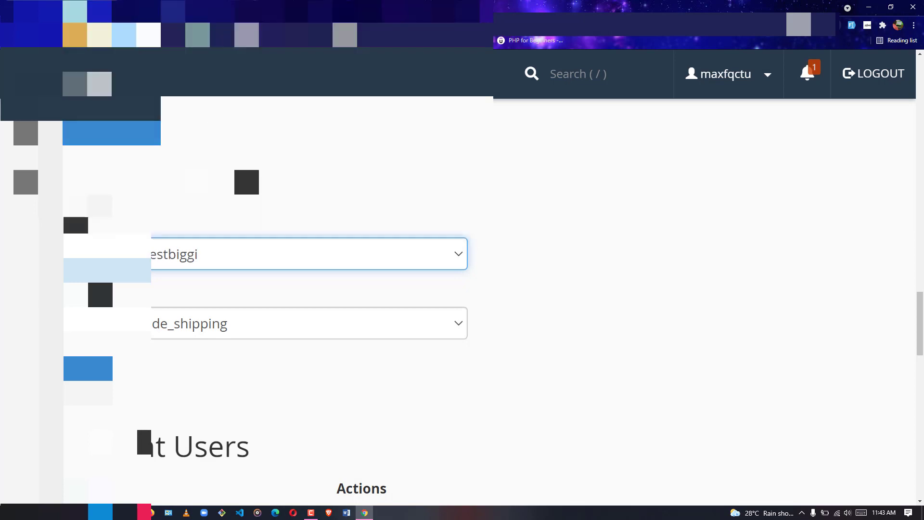
pyautogui.click(199, 321)
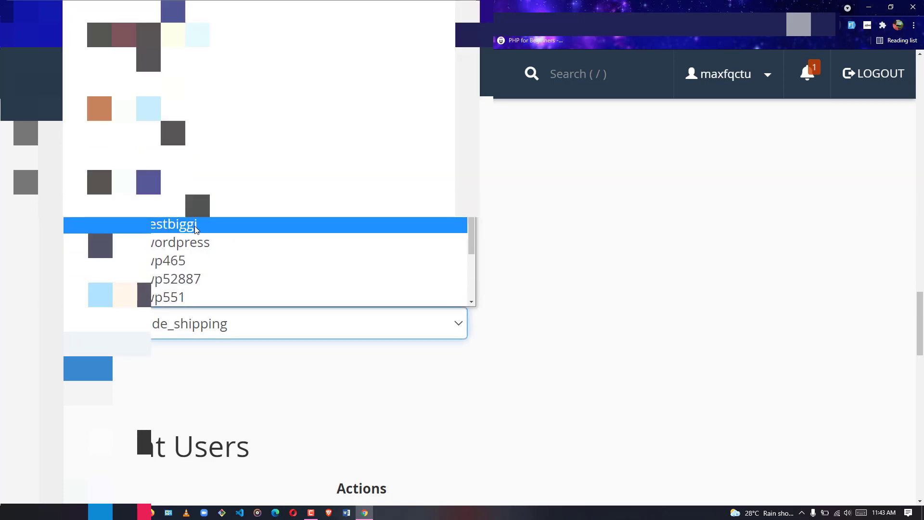
pyautogui.click(195, 225)
pyautogui.click(88, 369)
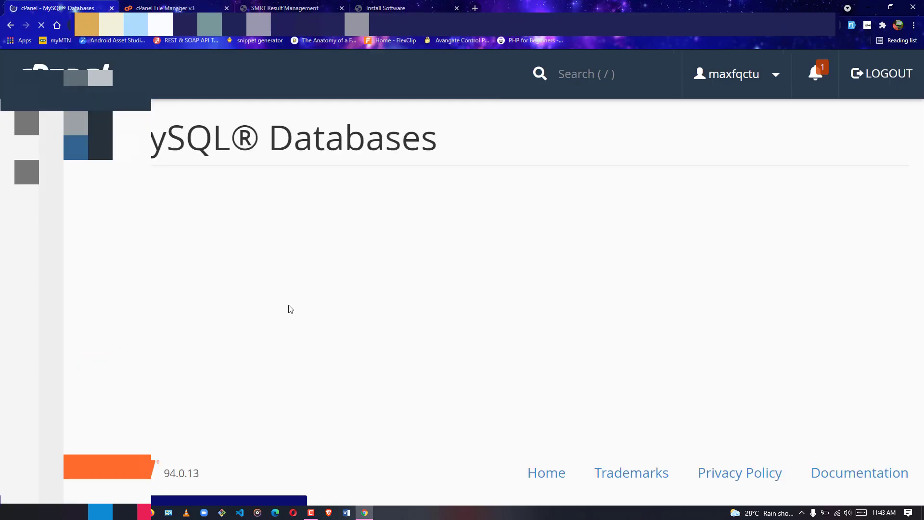
pyautogui.press('/')
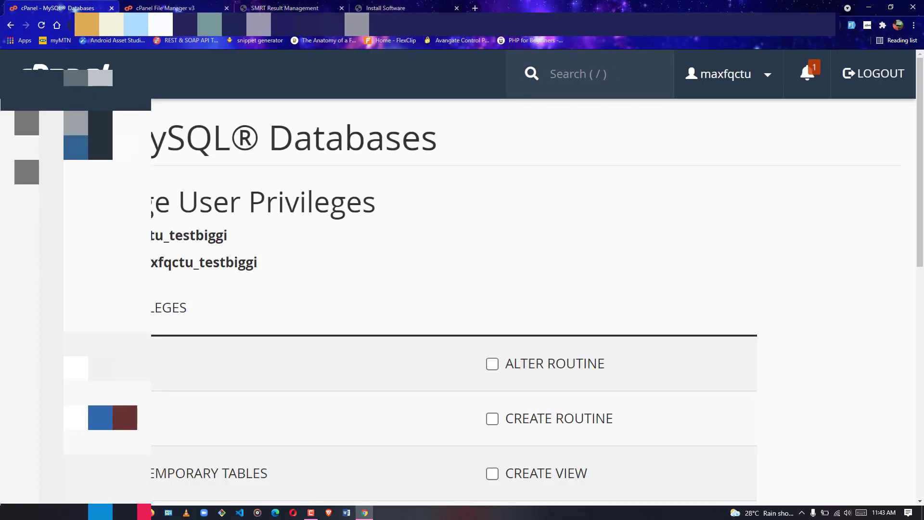
# - Grant ALL PRIVILEGES on testbiggi to the testbiggi user and return to MySQL Databases
pyautogui.click(192, 301)
pyautogui.scroll(-10, 270, 287)
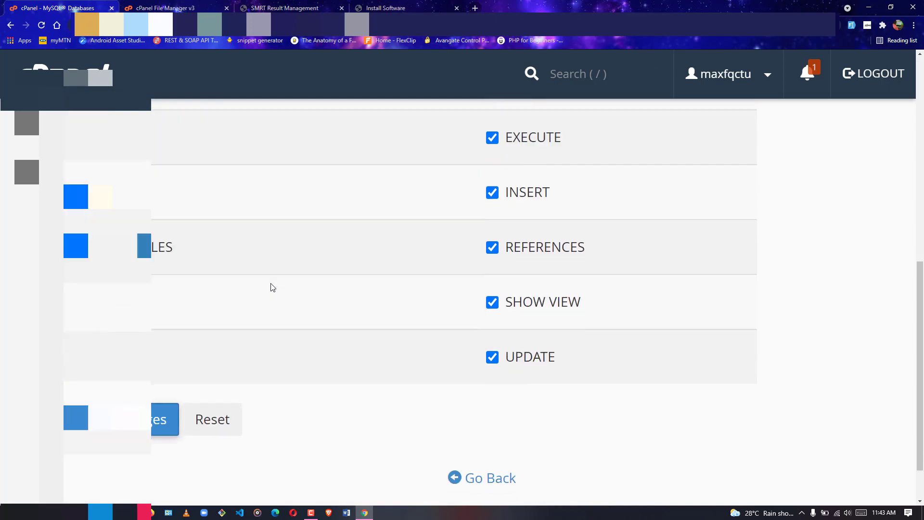
pyautogui.click(151, 369)
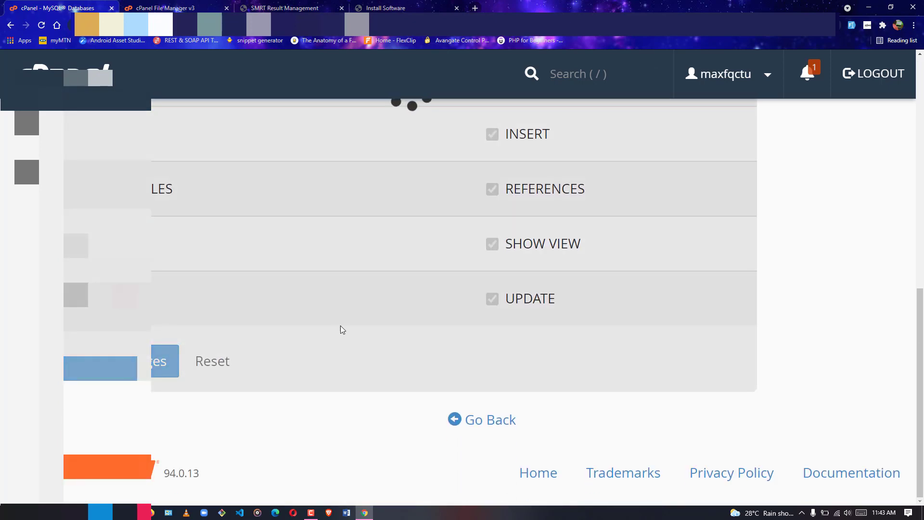
pyautogui.scroll(3, 340, 327)
pyautogui.scroll(-3, 361, 352)
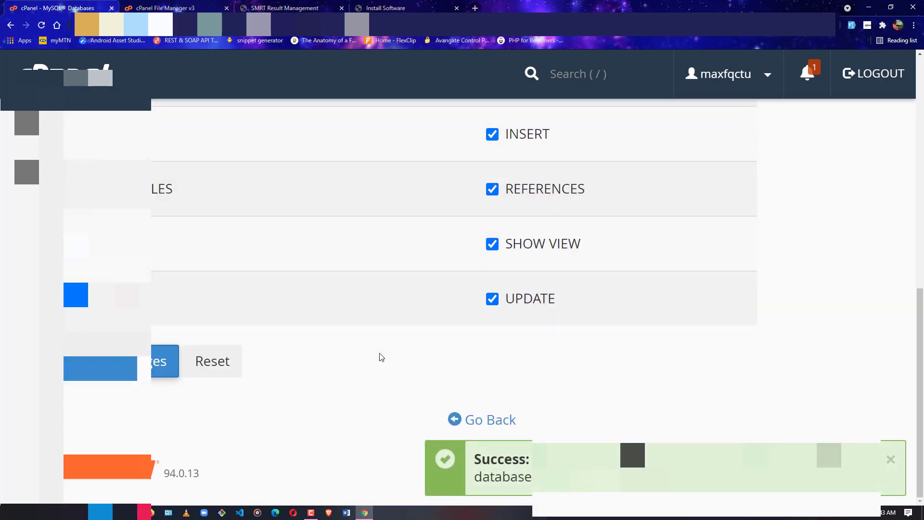
pyautogui.click(477, 419)
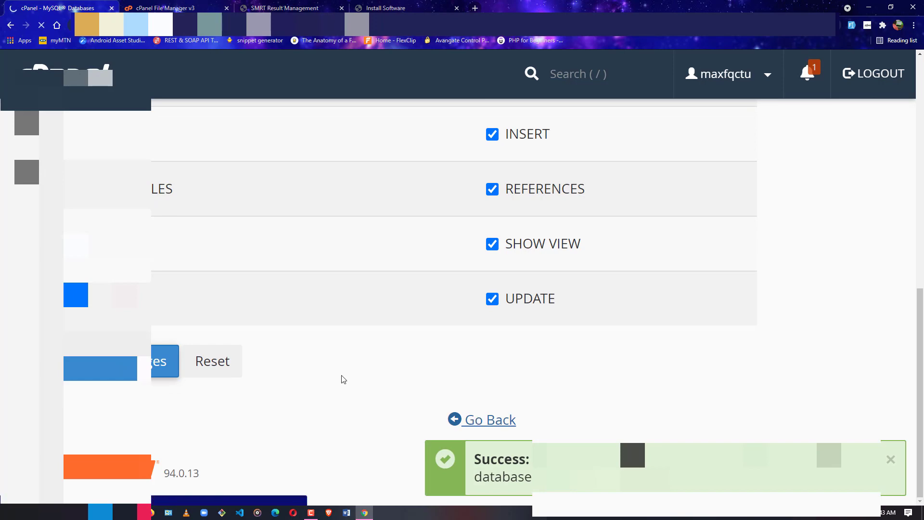
pyautogui.scroll(-5, 395, 306)
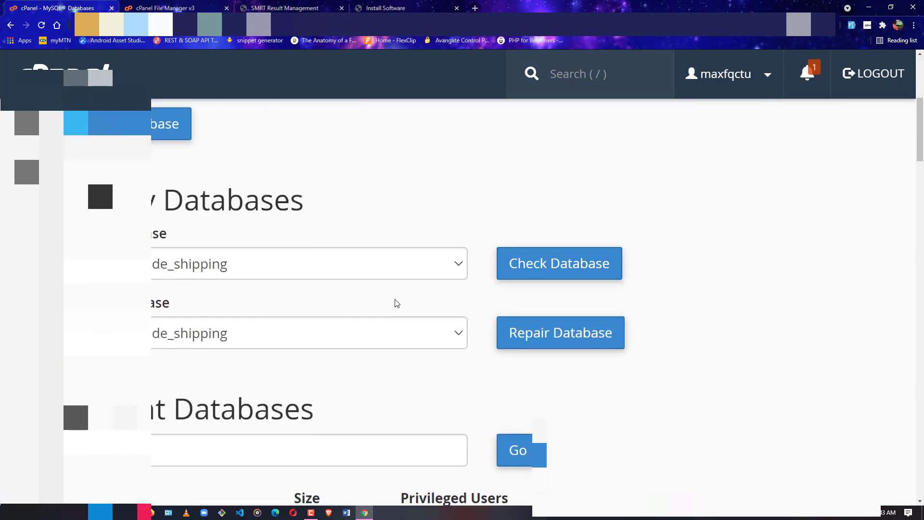
# - Reload the MySQL Databases page so the new database appears
pyautogui.scroll(-6, 395, 303)
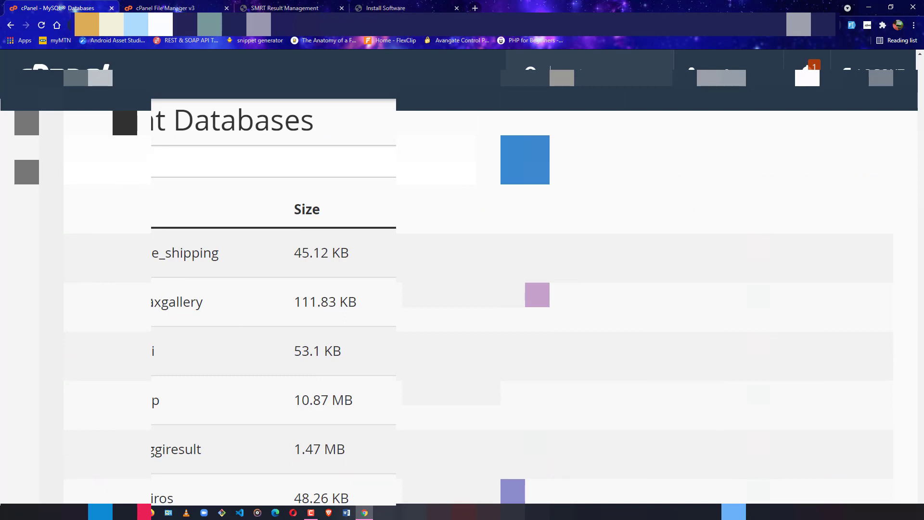
pyautogui.scroll(-6, 152, 303)
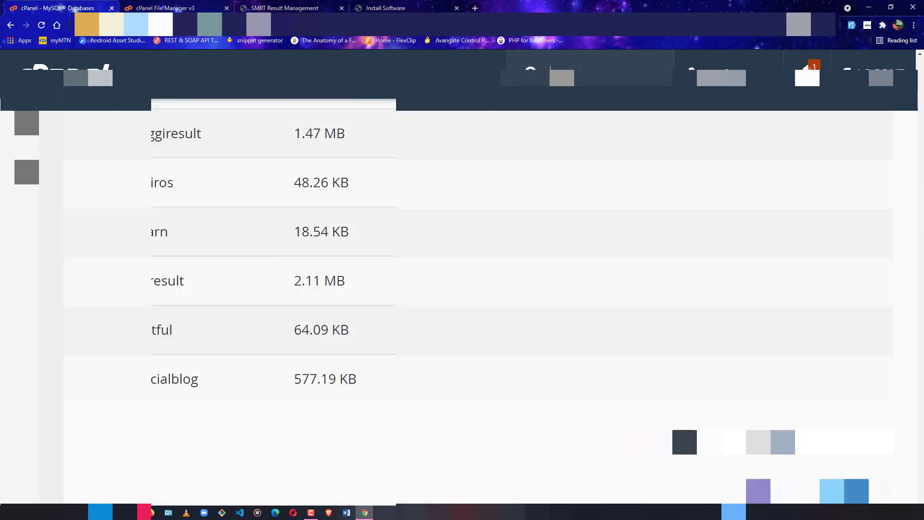
pyautogui.scroll(-2, 462, 298)
pyautogui.scroll(8, 153, 230)
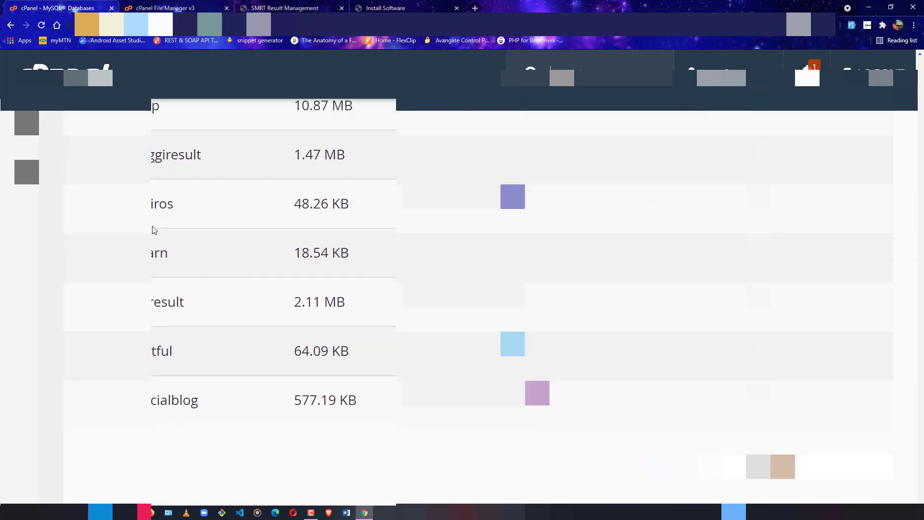
pyautogui.scroll(-8, 214, 272)
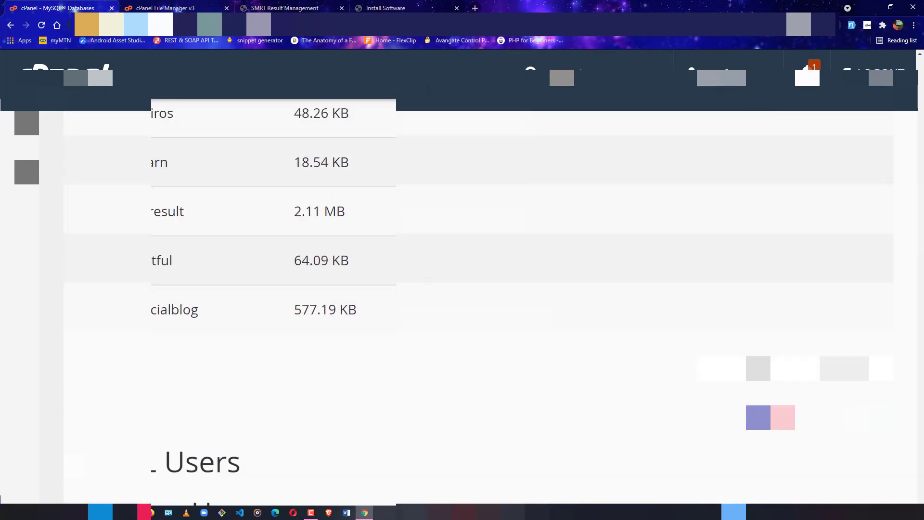
pyautogui.press('F5')
# - Copy the testbiggi name from Current Databases and return to the Install Software form
pyautogui.scroll(-8, 302, 273)
pyautogui.scroll(-2, 297, 272)
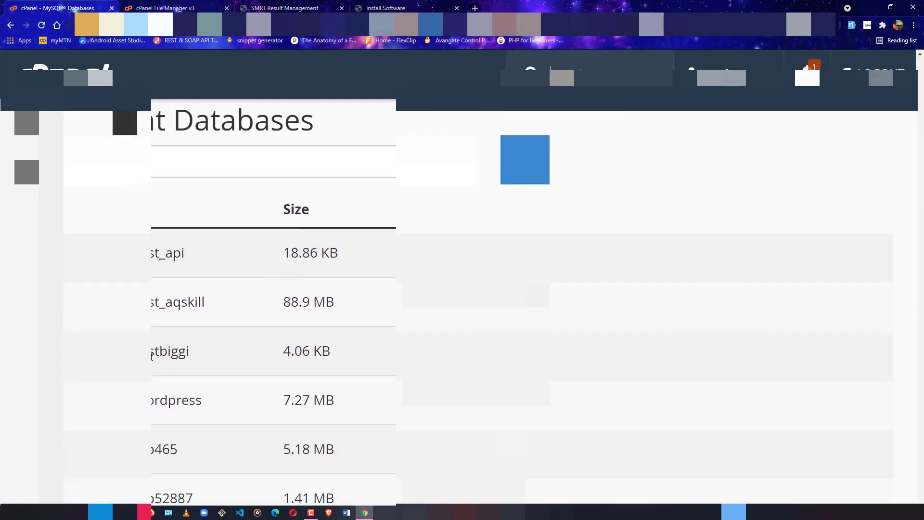
pyautogui.scroll(-1, 151, 337)
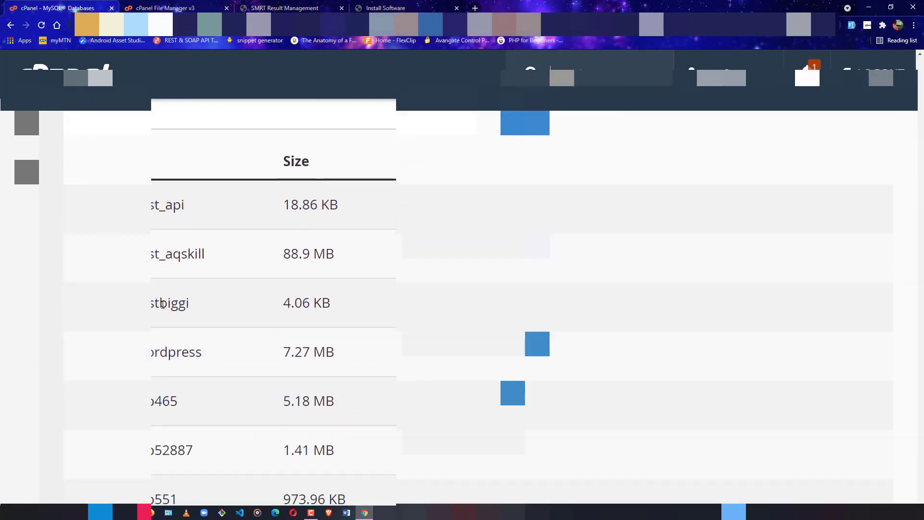
pyautogui.keyDown('shift'); pyautogui.click(193, 308); pyautogui.keyUp('shift')
pyautogui.doubleClick(169, 302)
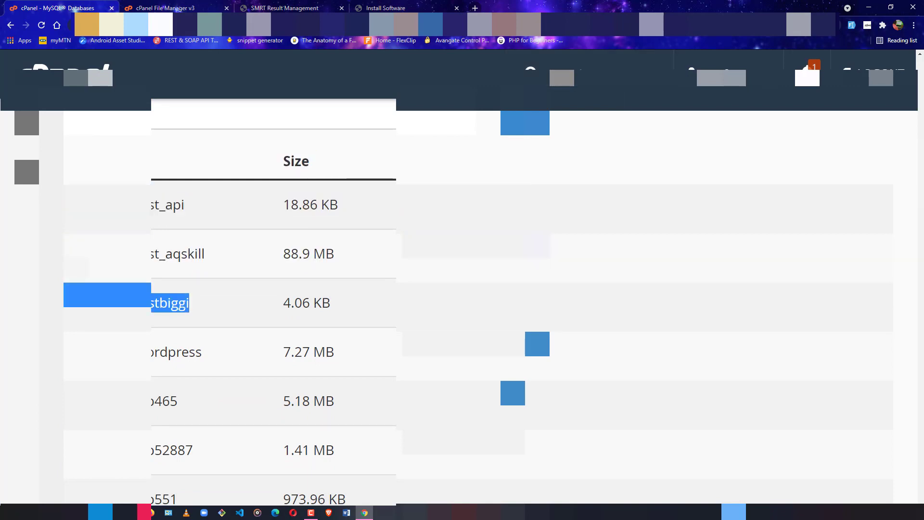
pyautogui.click(385, 8)
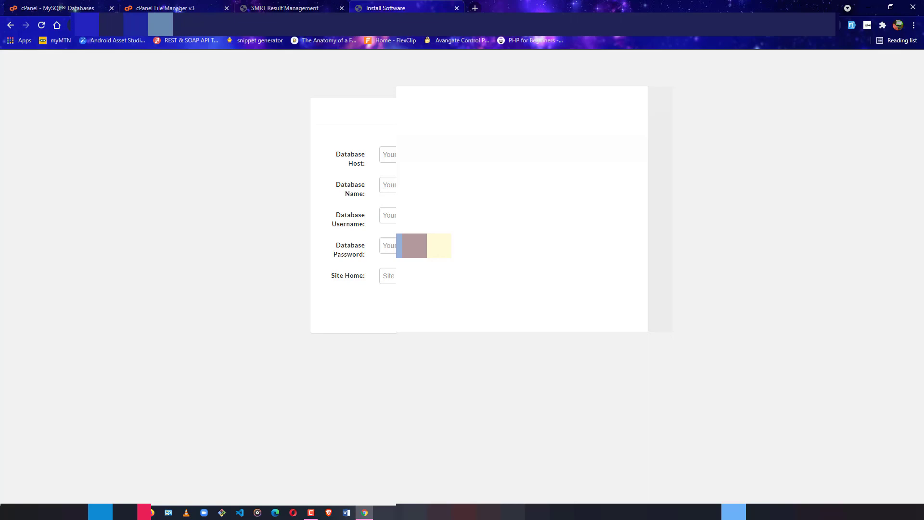
# - Paste the testbiggi database name, username and generated password into the installer fields
pyautogui.click(401, 184)
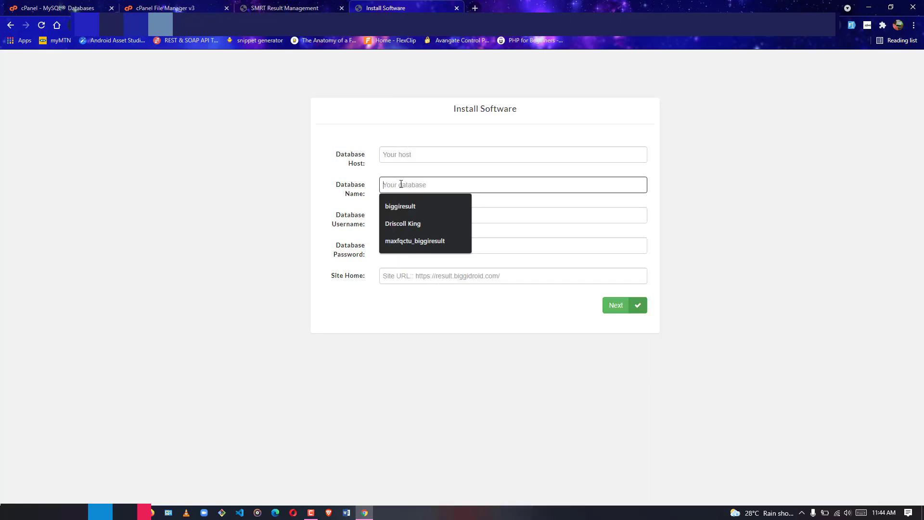
pyautogui.write('maxfqctu_testbiggi')
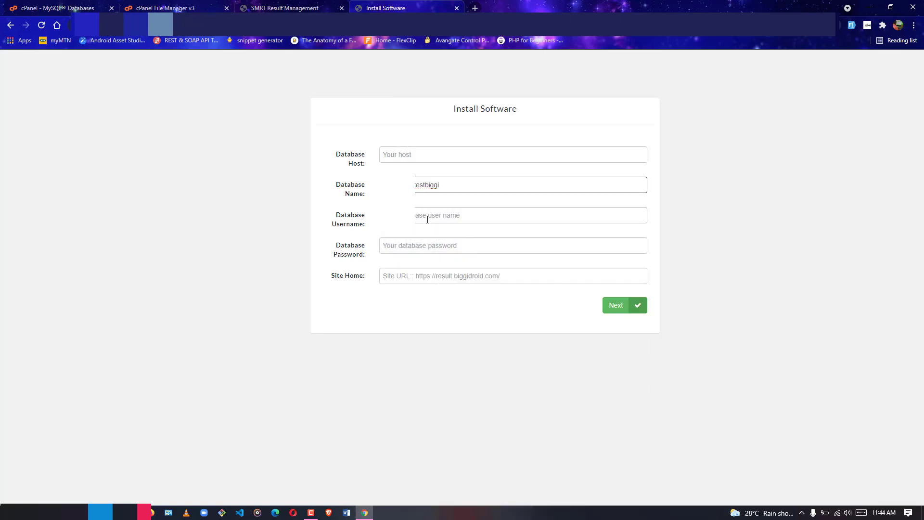
pyautogui.click(427, 220)
pyautogui.write('maxfqctu_testbiggi')
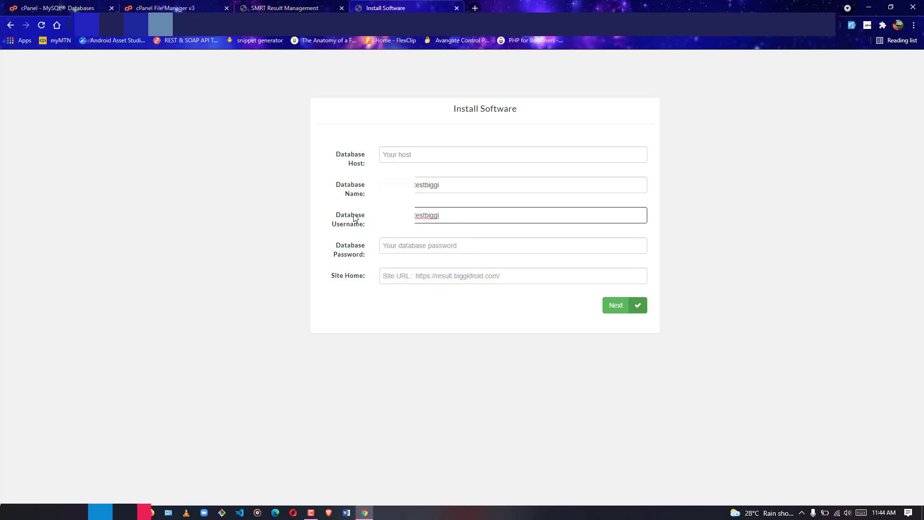
pyautogui.click(401, 249)
pyautogui.press('super+v')
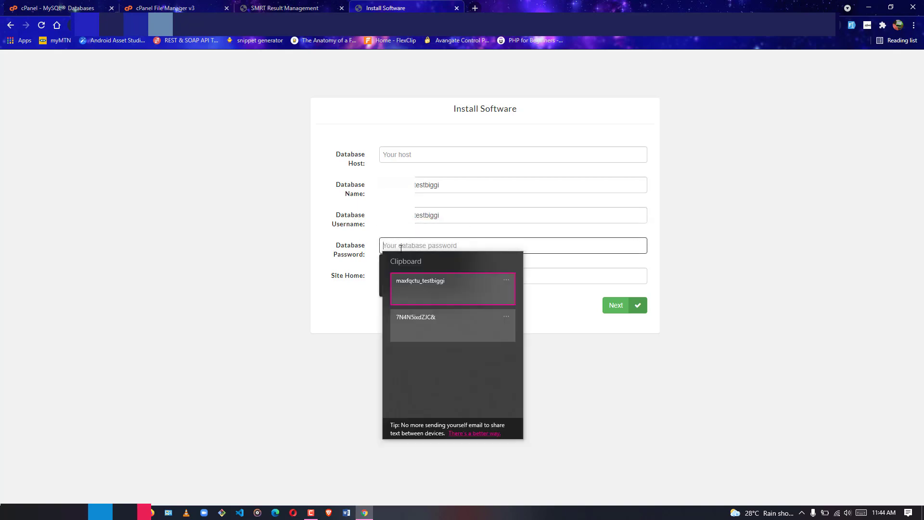
pyautogui.click(420, 327)
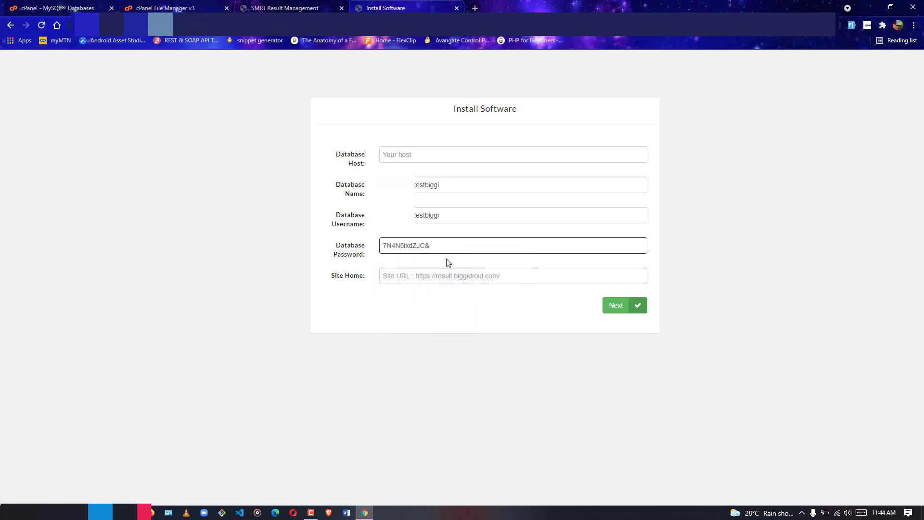
pyautogui.hotkey('ctrl', 'l')
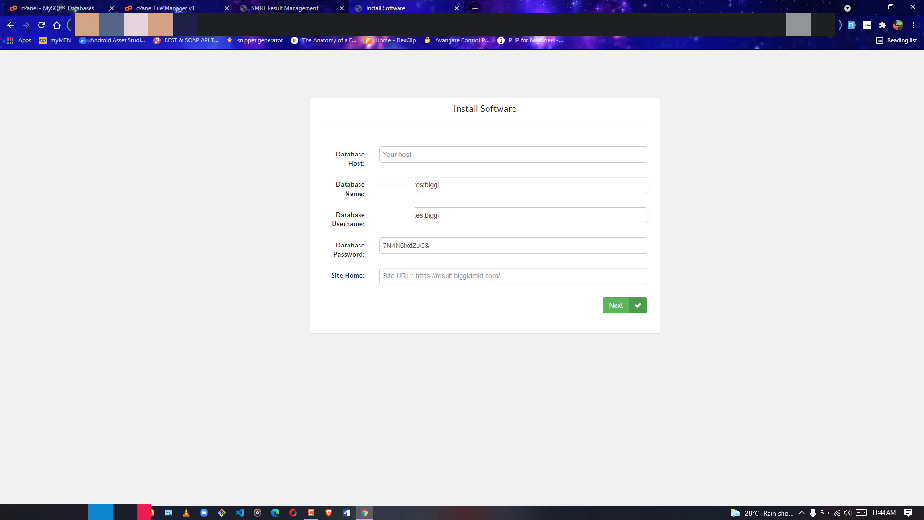
pyautogui.click(487, 270)
pyautogui.write('https://test.biggidroid.com/')
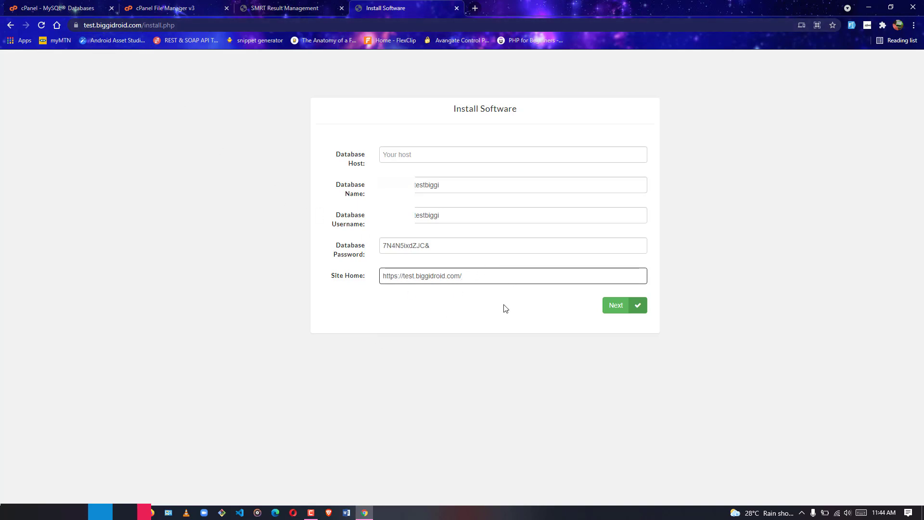
pyautogui.click(436, 317)
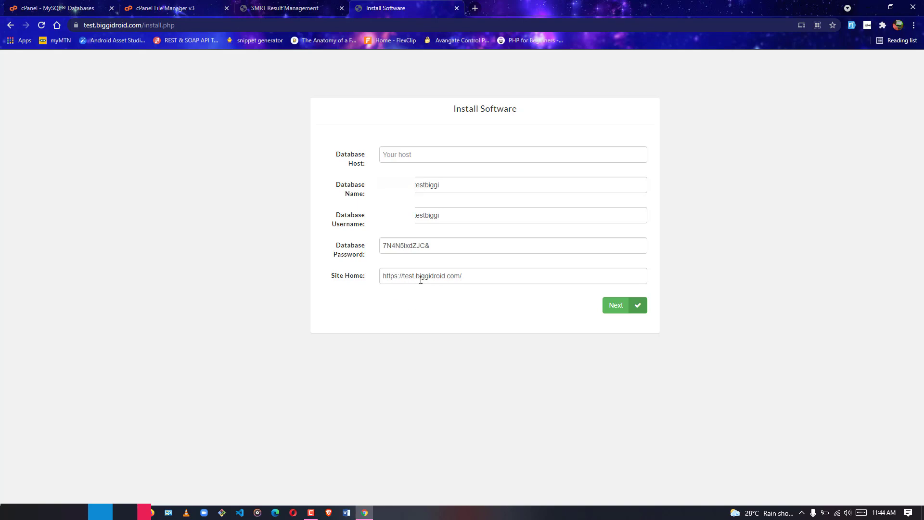
pyautogui.click(430, 161)
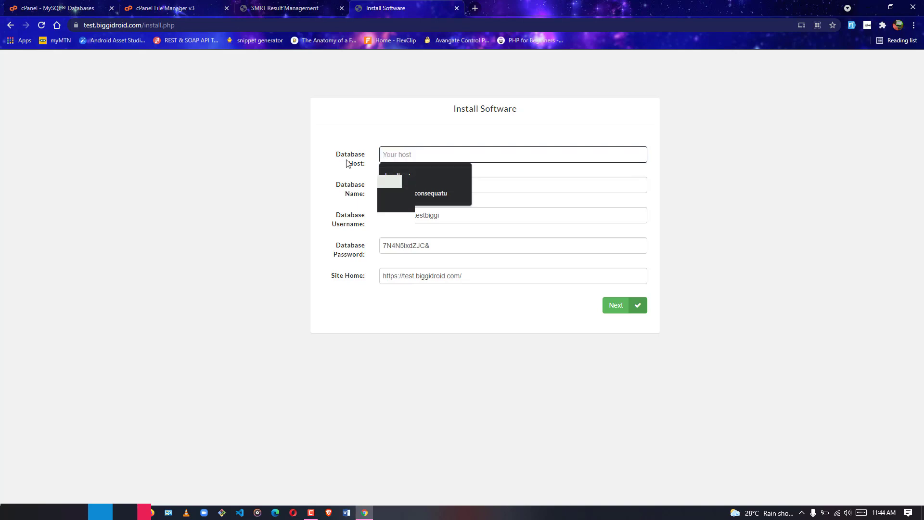
pyautogui.click(418, 169)
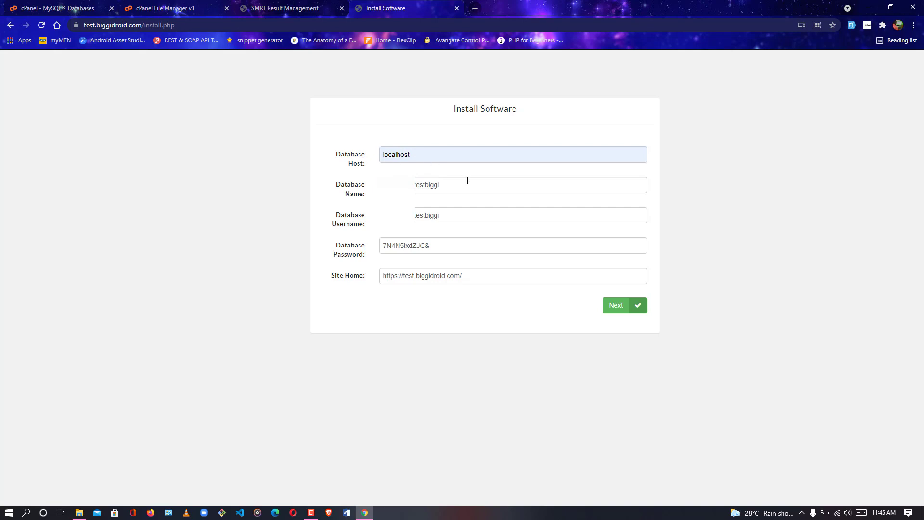
pyautogui.click(641, 311)
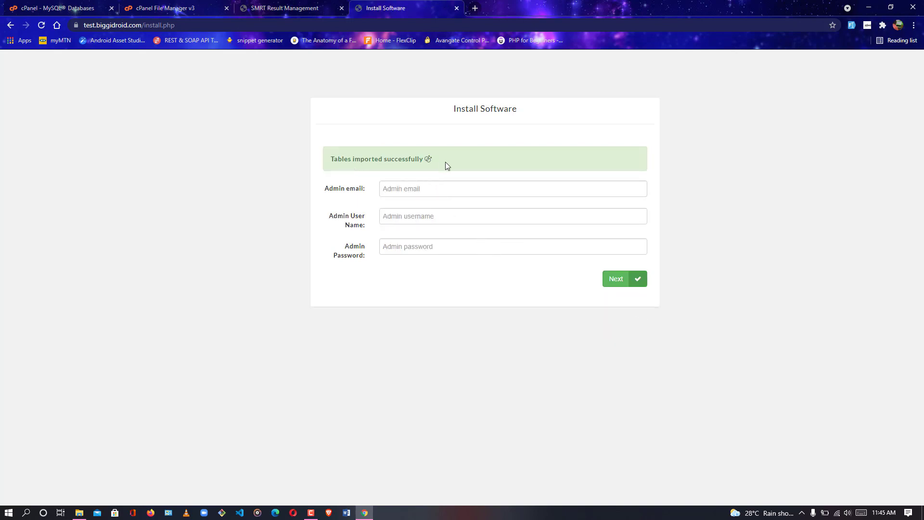
# - Create the admin account with the saved admin e-mail, username test, and an admin password
pyautogui.click(437, 193)
pyautogui.click(436, 210)
pyautogui.click(419, 218)
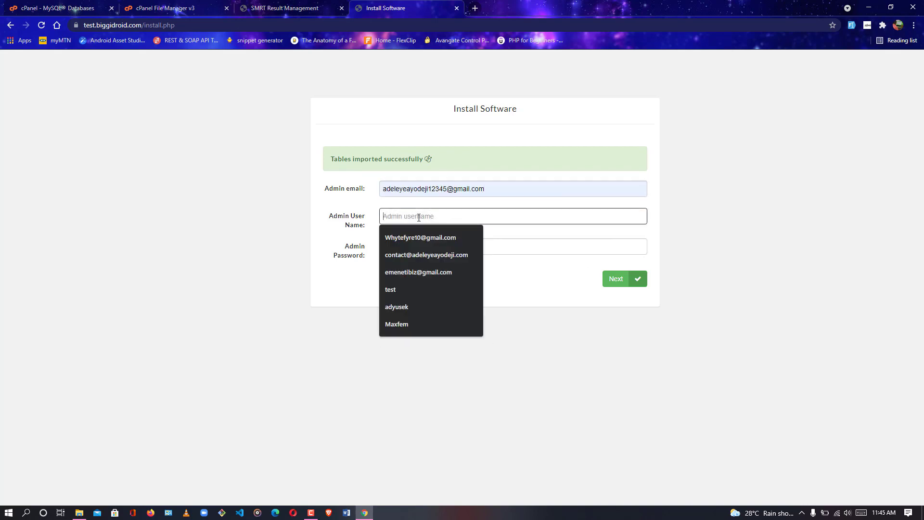
pyautogui.click(412, 291)
pyautogui.click(422, 246)
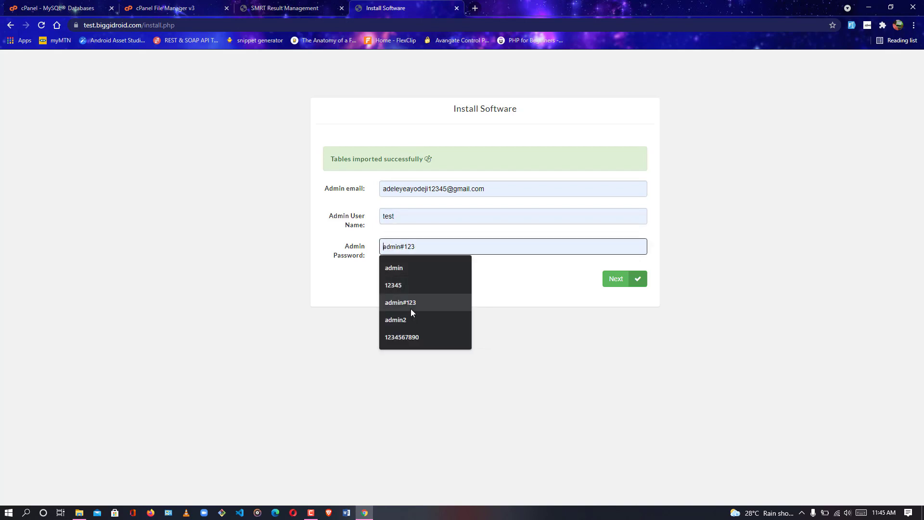
pyautogui.write('test')
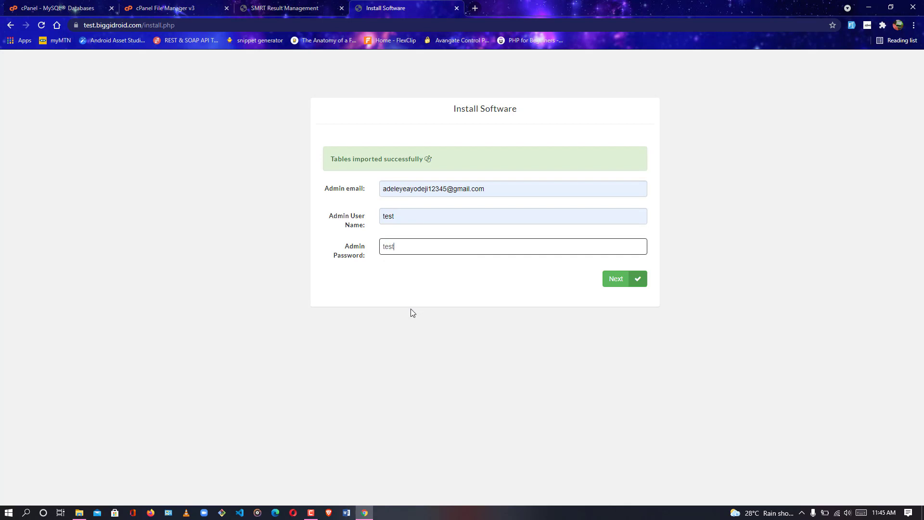
pyautogui.click(623, 283)
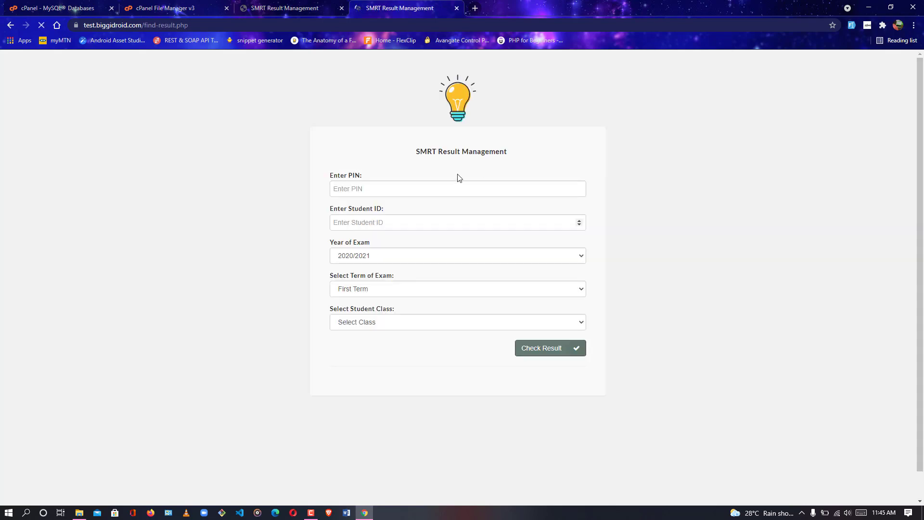
# - Change the page address from find-result.php to adlog.php to load the admin login
pyautogui.scroll(-1, 458, 181)
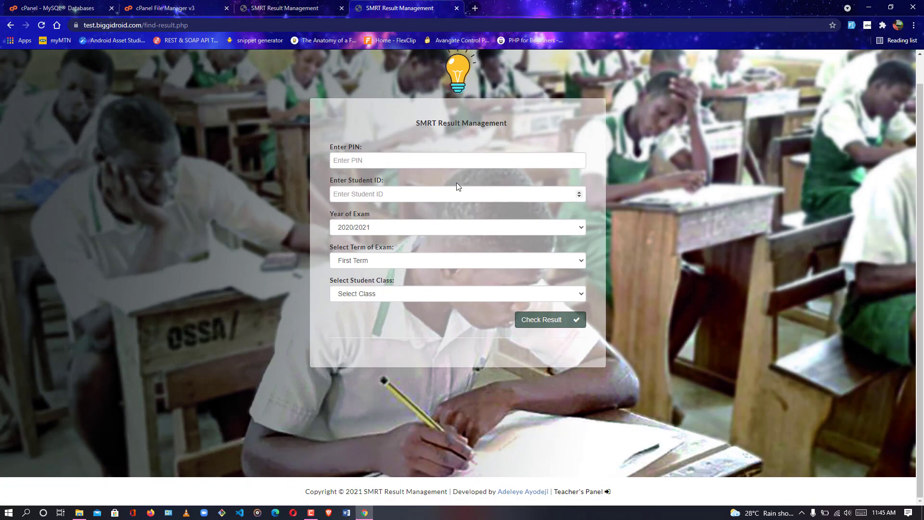
pyautogui.scroll(1, 457, 183)
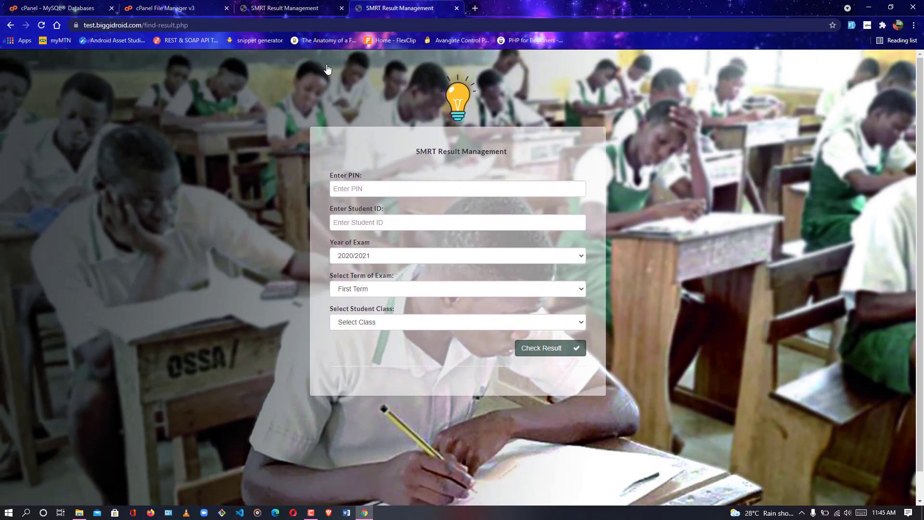
pyautogui.click(322, 25)
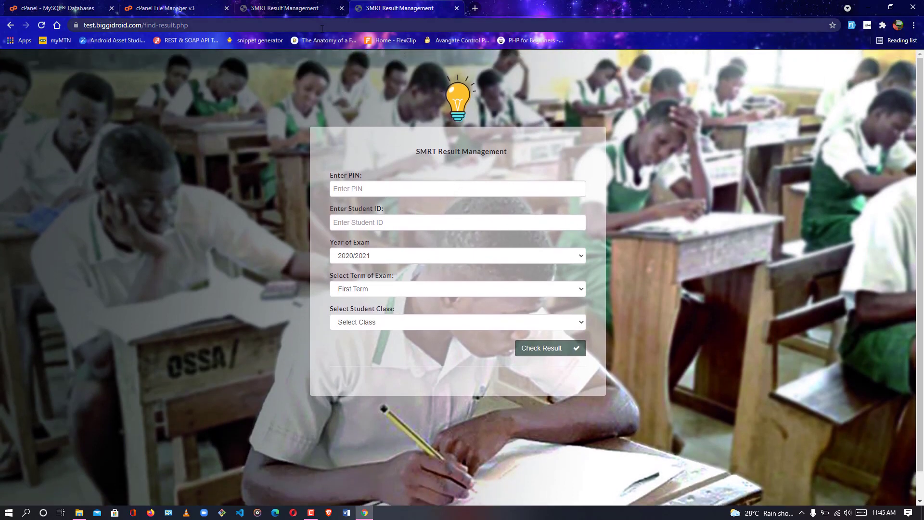
pyautogui.click(322, 25)
pyautogui.press('BackSpace')
pyautogui.press('BackSpace')
pyautogui.press('BackSpace')
pyautogui.press('BackSpace')
pyautogui.press('BackSpace')
pyautogui.press('BackSpace')
pyautogui.press('BackSpace')
pyautogui.press('BackSpace')
pyautogui.press('BackSpace')
pyautogui.press('BackSpace')
pyautogui.press('BackSpace')
pyautogui.press('BackSpace')
pyautogui.press('BackSpace')
pyautogui.press('BackSpace')
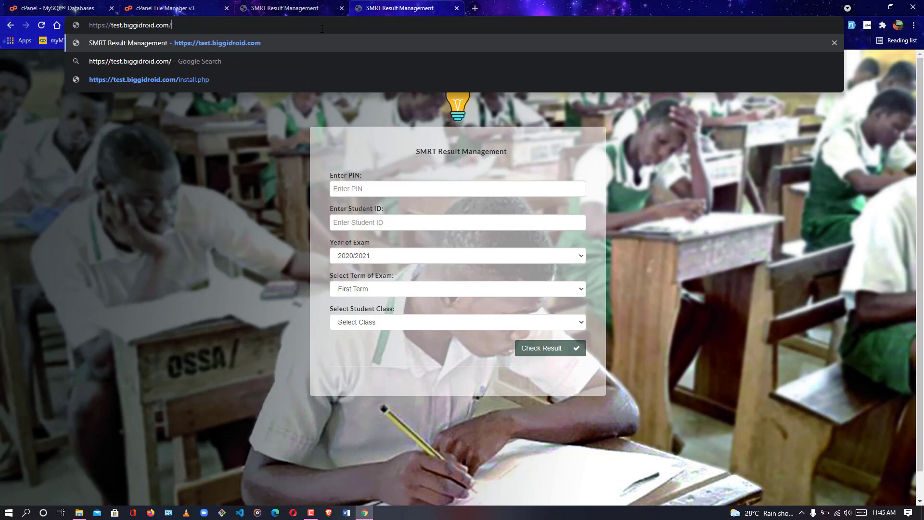
pyautogui.press('BackSpace')
pyautogui.write('adlog.php')
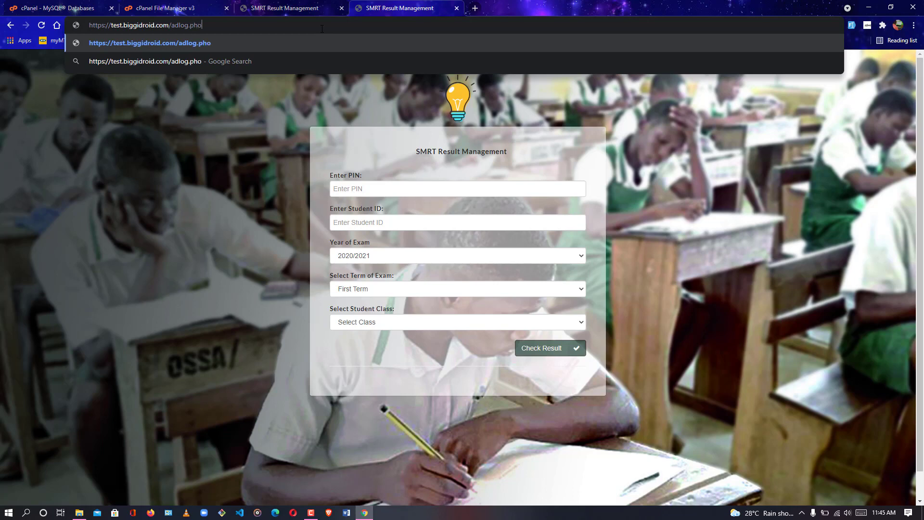
pyautogui.press('Return')
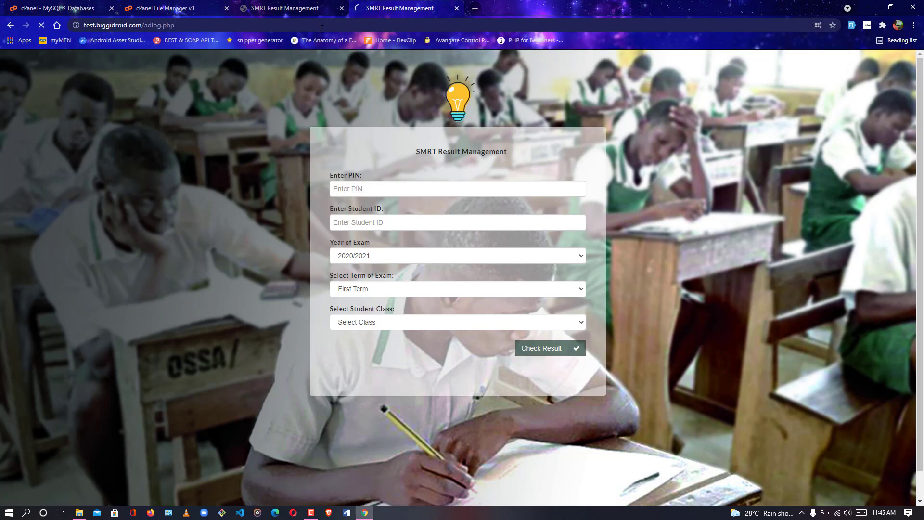
# - Log in as admin test, dismissing Chrome's breach warning and the save-password prompt
pyautogui.click(399, 169)
pyautogui.write('te')
pyautogui.press('Down')
pyautogui.press('Return')
pyautogui.click(396, 197)
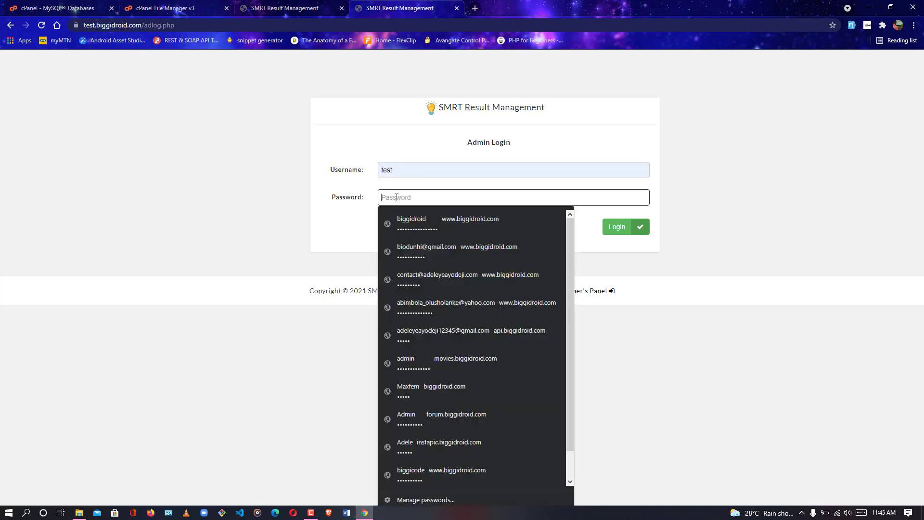
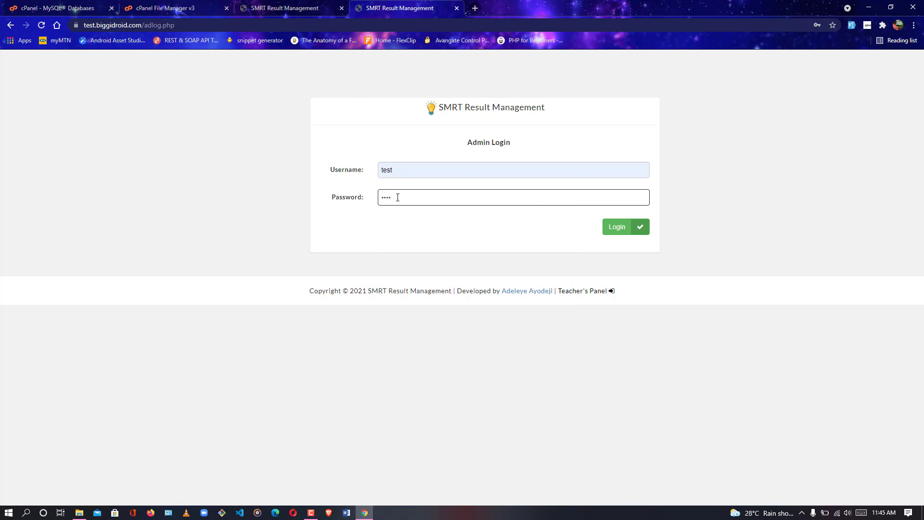
pyautogui.click(643, 233)
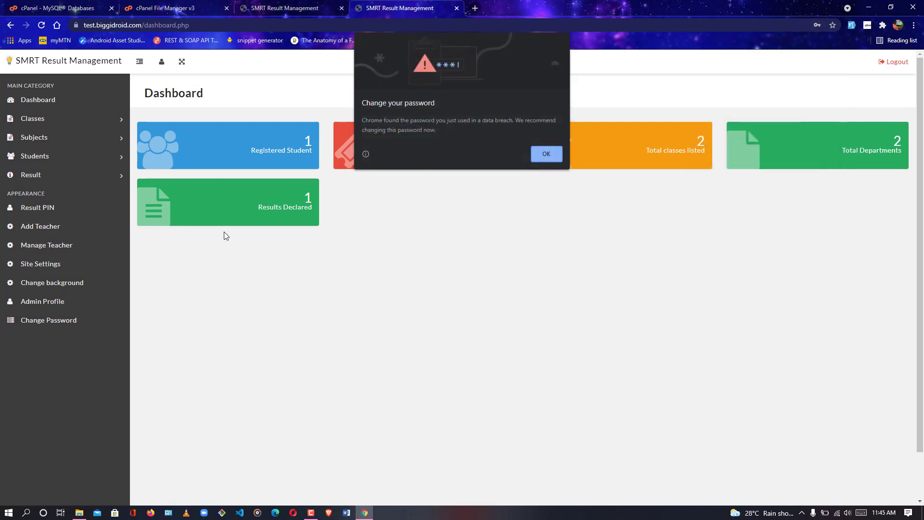
pyautogui.click(546, 155)
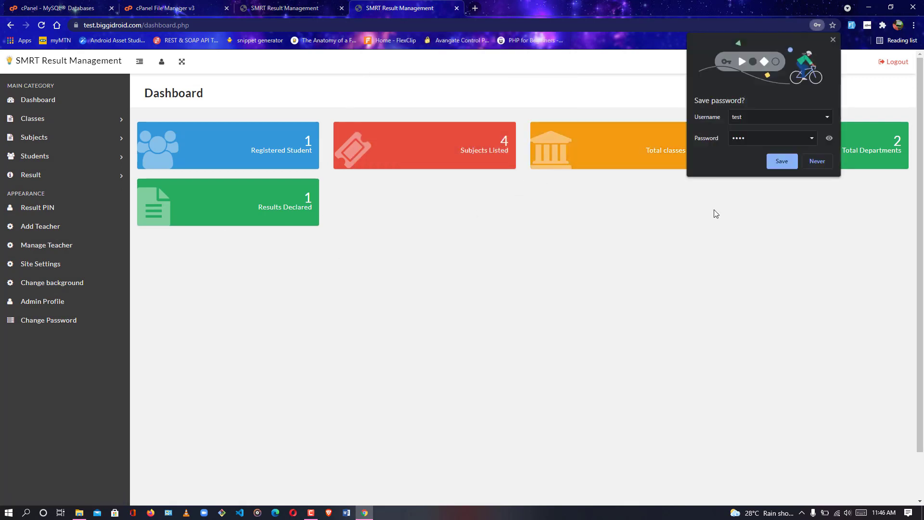
pyautogui.click(818, 161)
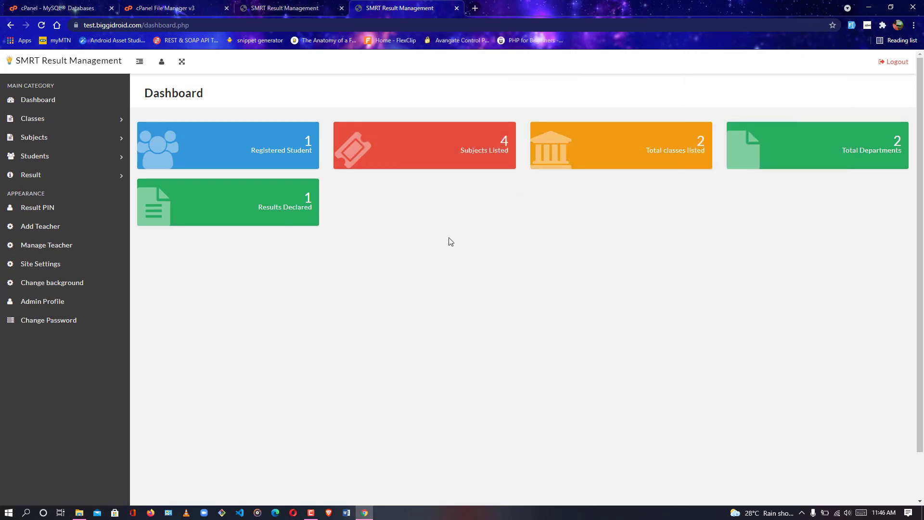